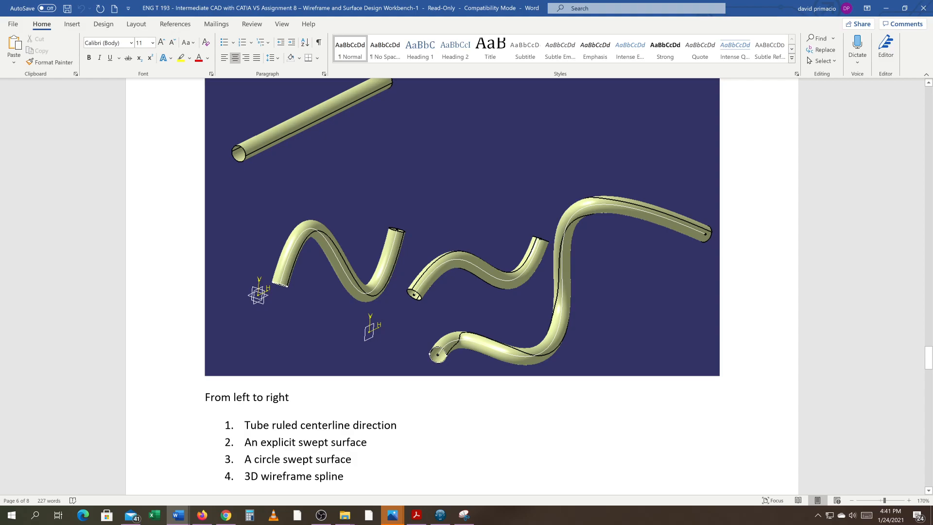
Step: Copy the first list item, "Tube ruled centerline direction", from the assignment document and switch to 3DEXPERIENCE CATIA
{"action": "left_click_drag", "start_coordinate": [397, 425], "coordinate": [246, 426]}
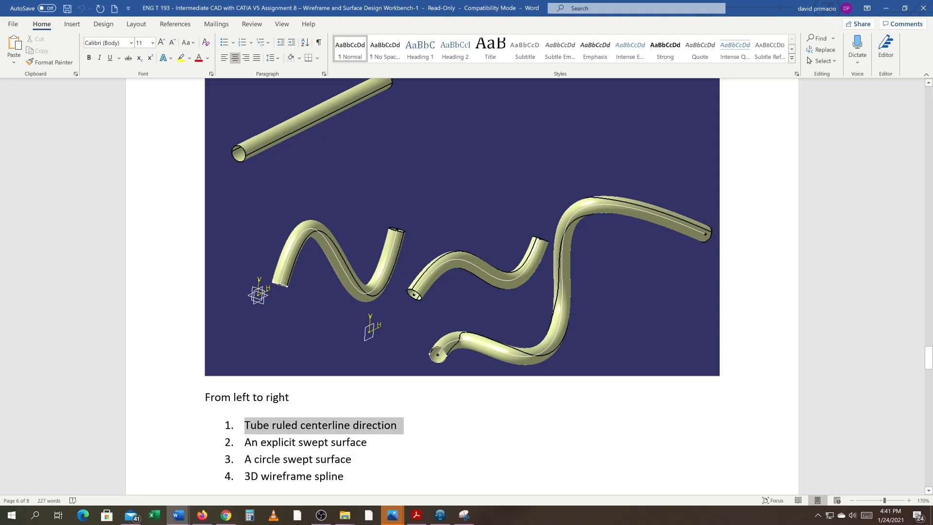
{"action": "right_click", "coordinate": [251, 427]}
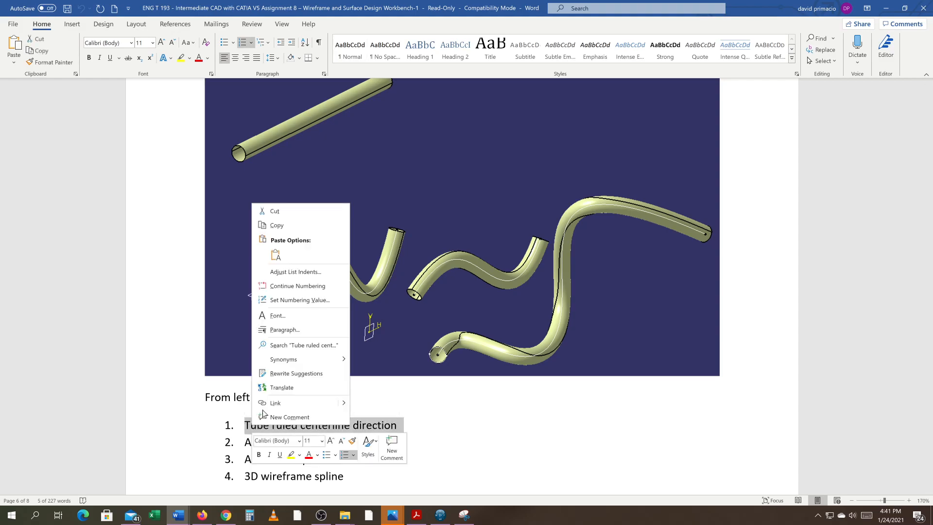
{"action": "left_click", "coordinate": [274, 226]}
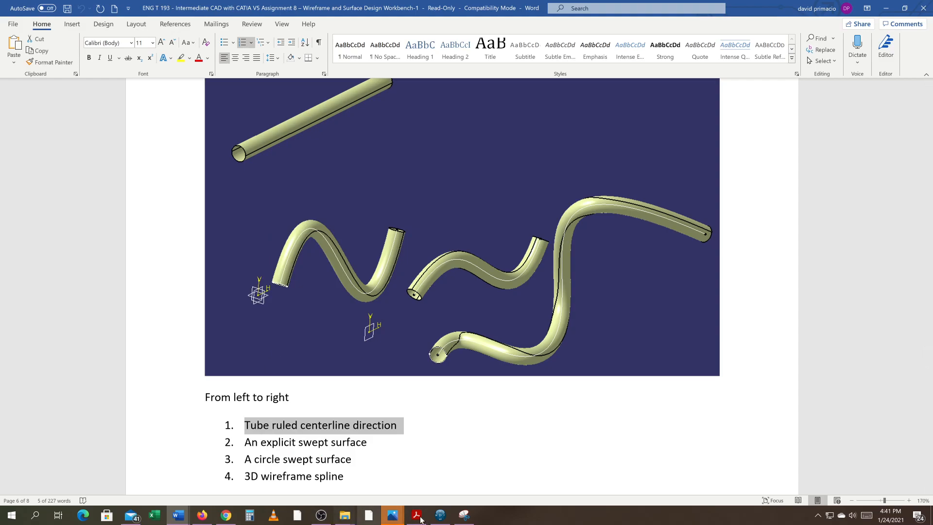
{"action": "left_click", "coordinate": [440, 516]}
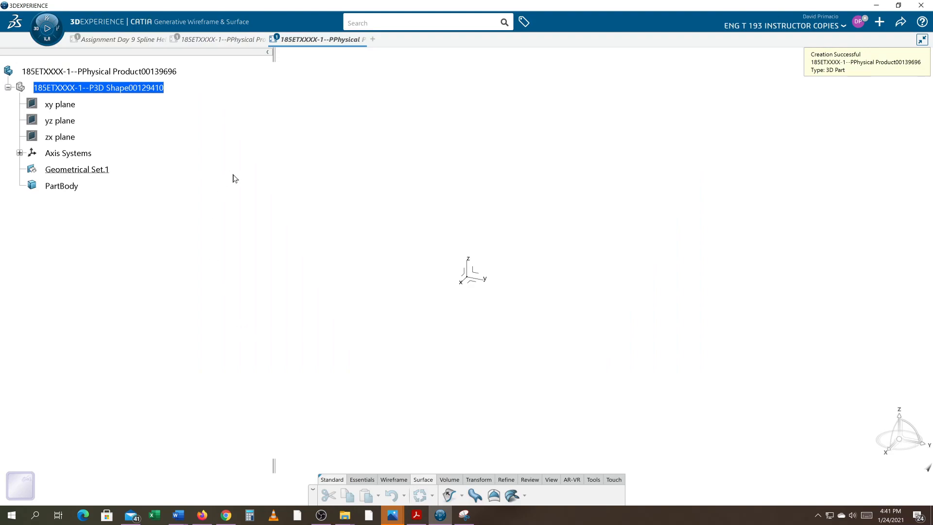
Step: Rename Geometrical Set.1 to "Tube ruled centerline direction", without the pasted list number
{"action": "right_click", "coordinate": [86, 171]}
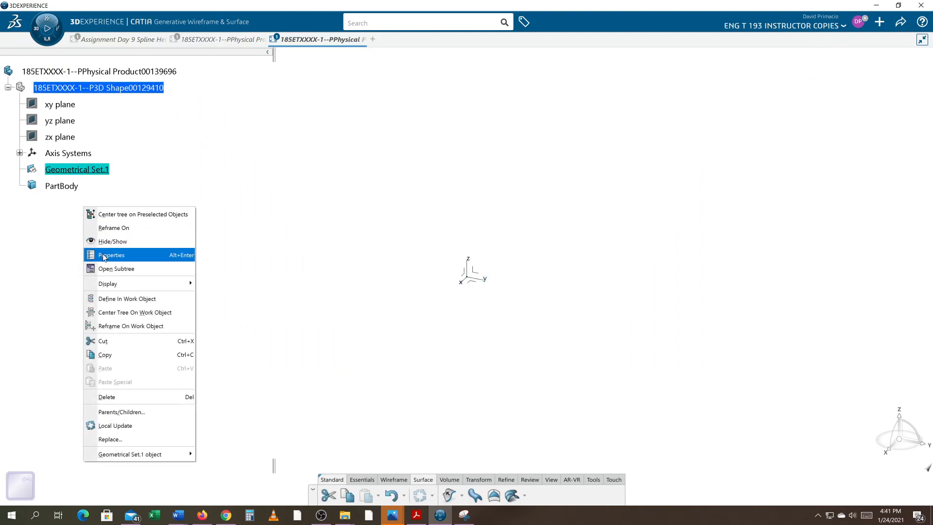
{"action": "left_click", "coordinate": [104, 255]}
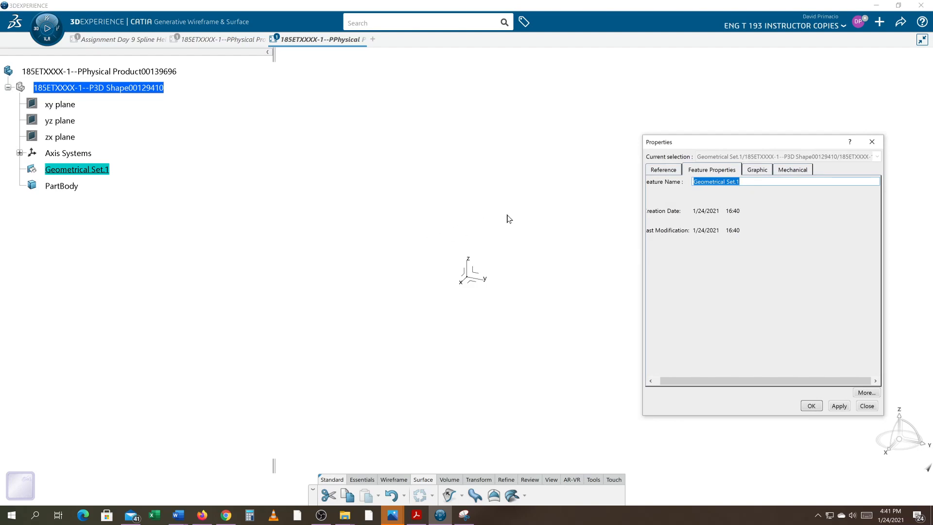
{"action": "type", "text": "1.\tTube ruled centerline direction"}
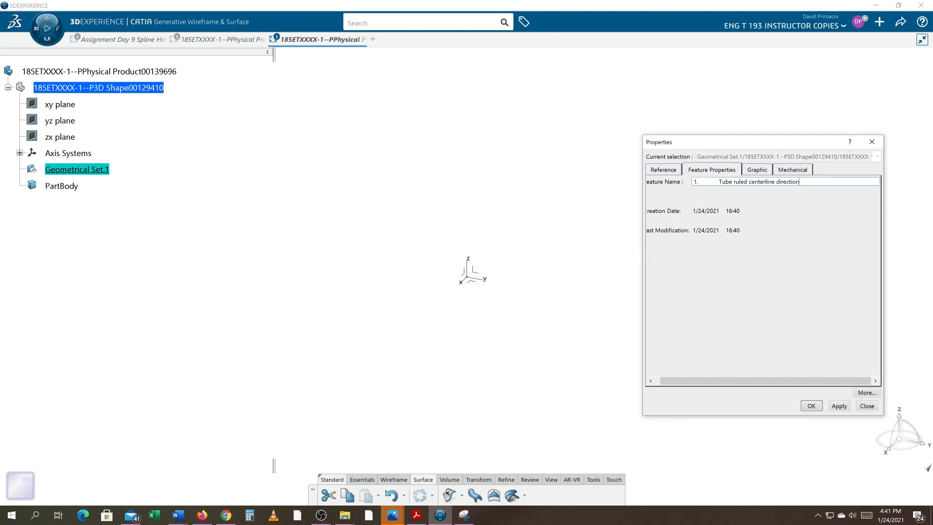
{"action": "key", "text": "Home"}
{"action": "key", "text": "ctrl+shift+Right"}
{"action": "key", "text": "Delete"}
{"action": "key", "text": "Return"}
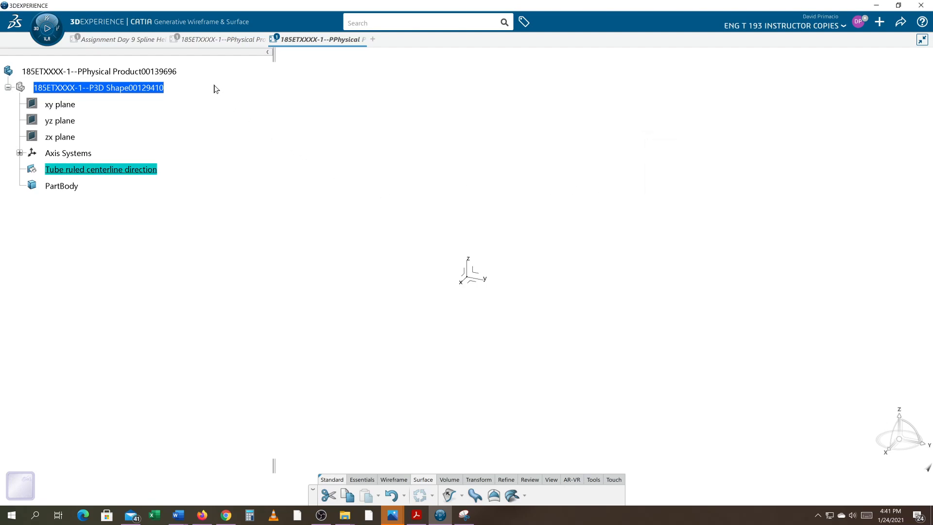
Step: Insert three more geometrical sets into the 3D shape, after "Tube ruled centerline direction"
{"action": "left_click", "coordinate": [148, 92]}
{"action": "left_click", "coordinate": [189, 64]}
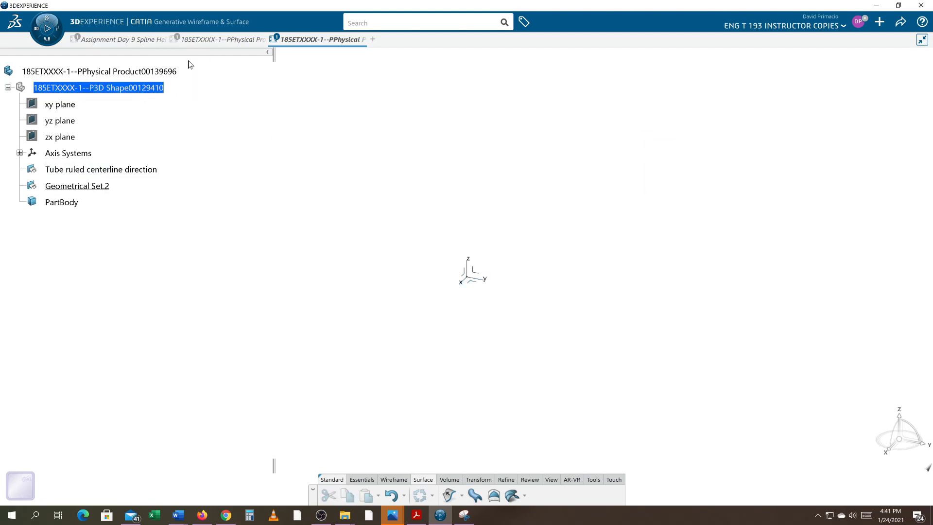
{"action": "left_click", "coordinate": [156, 83]}
{"action": "left_click", "coordinate": [195, 61]}
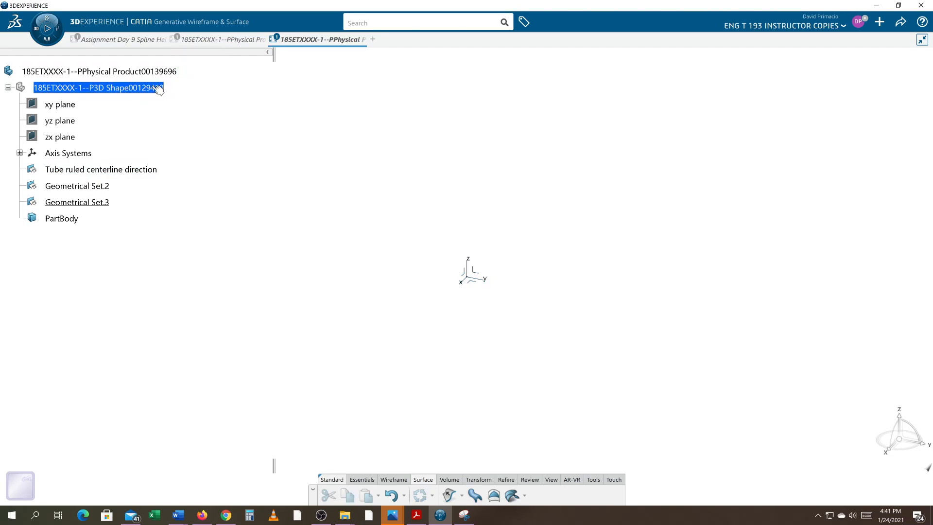
{"action": "left_click", "coordinate": [194, 58]}
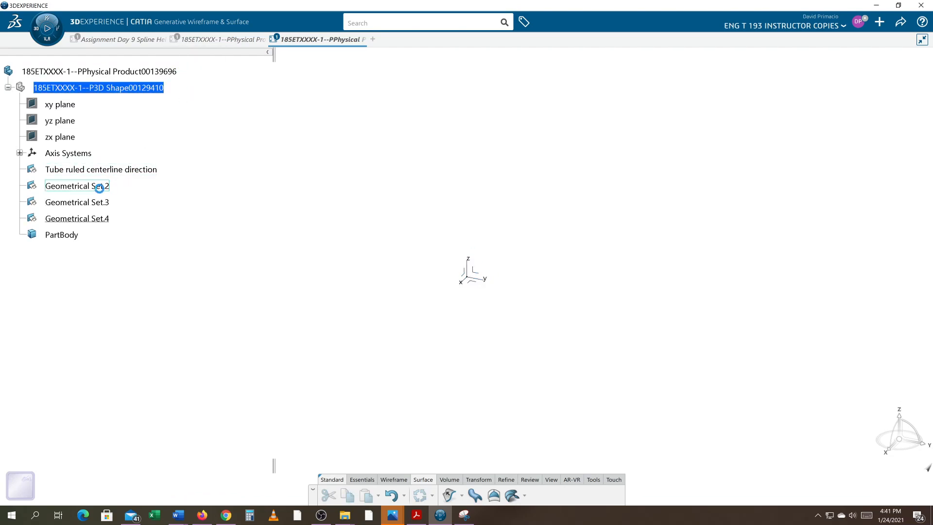
Step: Copy the second list item, "An explicit swept surface", from the Word assignment document and return to 3DEXPERIENCE
{"action": "key", "text": "alt+Tab"}
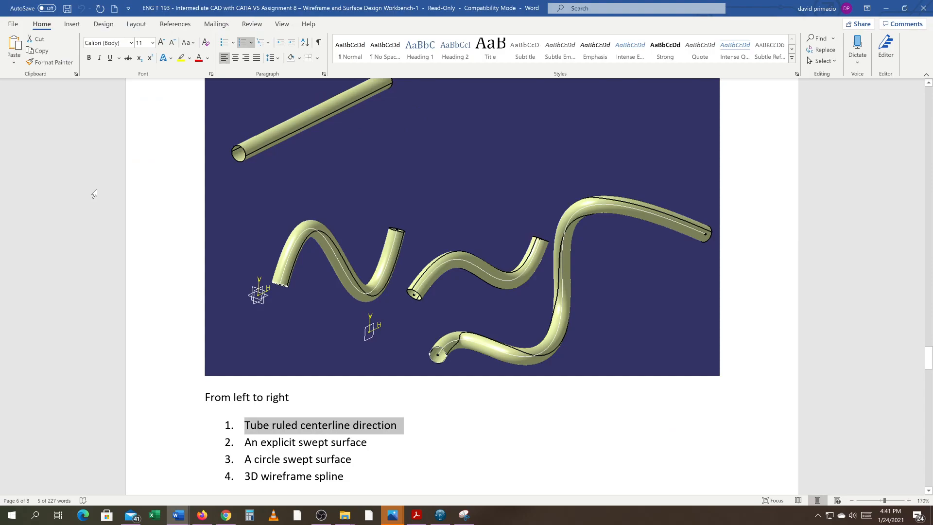
{"action": "left_click", "coordinate": [350, 442]}
{"action": "left_click_drag", "start_coordinate": [368, 442], "coordinate": [245, 442]}
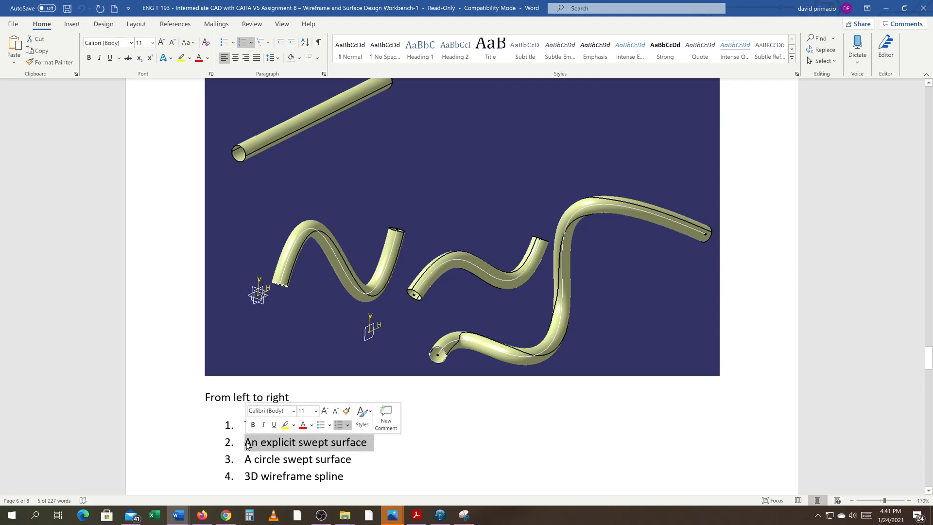
{"action": "key", "text": "alt+Tab"}
Step: Rename Geometrical Set.2 to "An explicit swept surface", without the pasted list number
{"action": "right_click", "coordinate": [136, 94]}
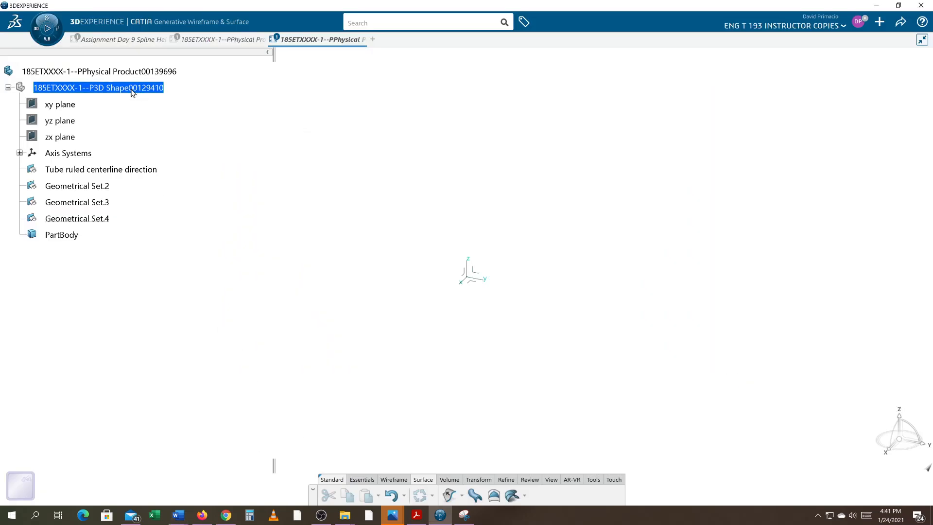
{"action": "left_click", "coordinate": [82, 185]}
{"action": "right_click", "coordinate": [85, 187]}
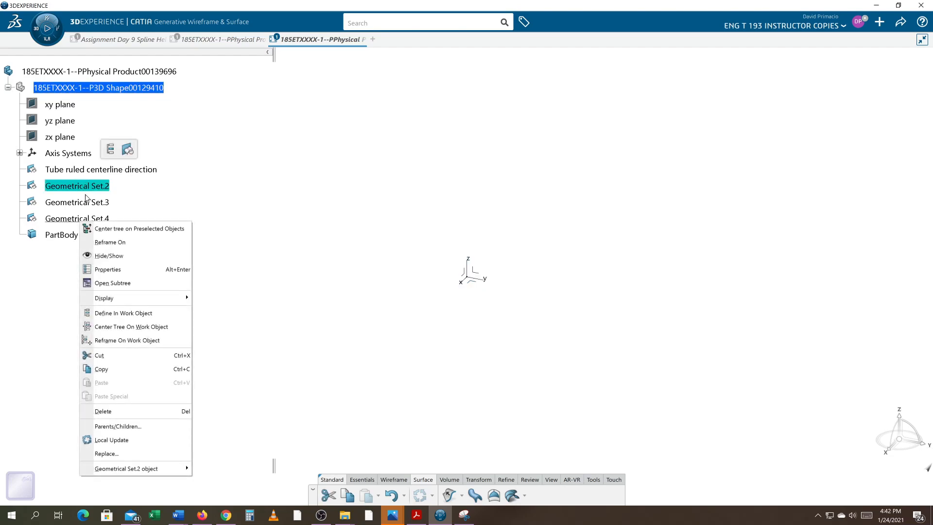
{"action": "left_click", "coordinate": [109, 269]}
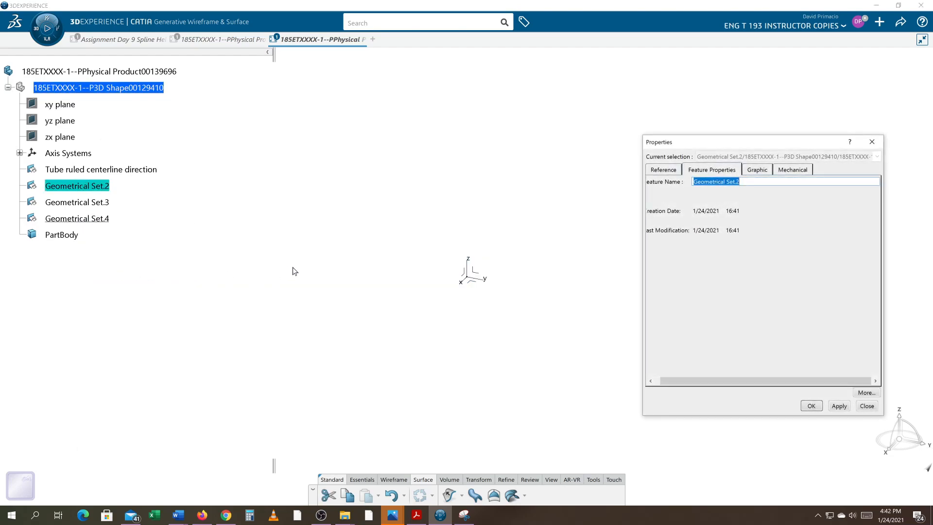
{"action": "type", "text": "2.\tAn explicit swept surface"}
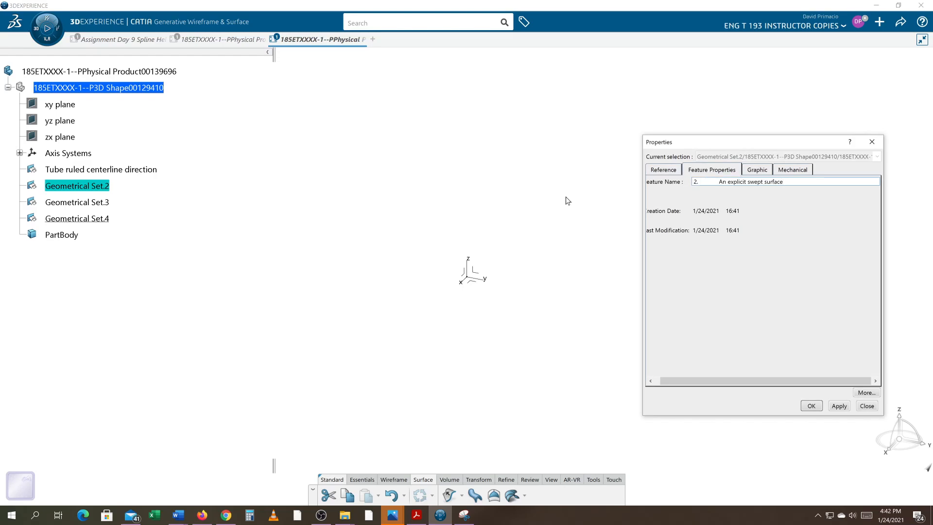
{"action": "left_click_drag", "start_coordinate": [718, 182], "coordinate": [594, 193]}
{"action": "key", "text": "BackSpace"}
{"action": "key", "text": "Return"}
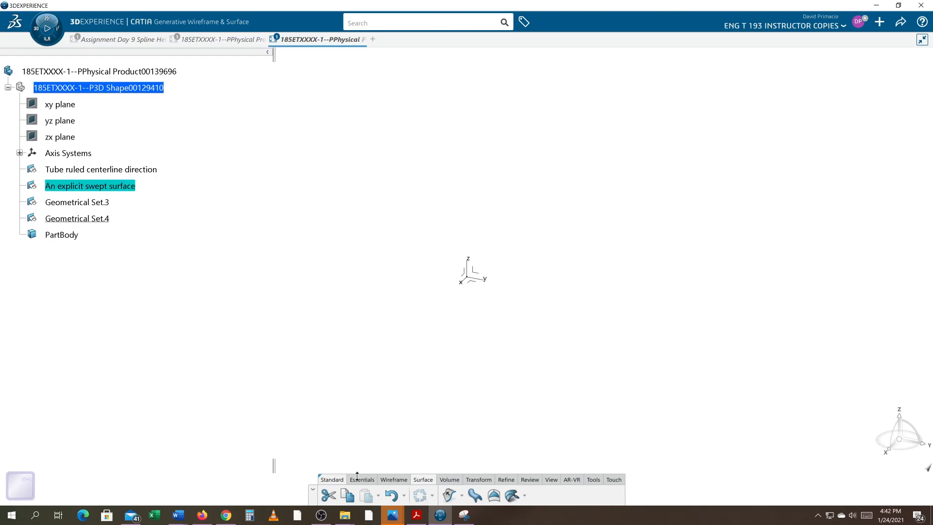
Step: Copy the third list item, "A circle swept surface", from the Word assignment document and return to 3DEXPERIENCE
{"action": "mouse_move", "coordinate": [178, 515]}
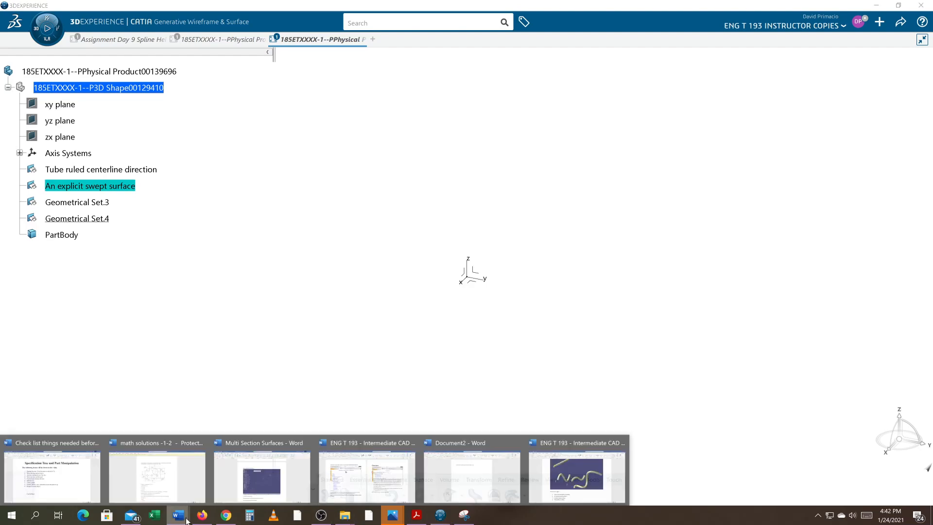
{"action": "left_click", "coordinate": [471, 474]}
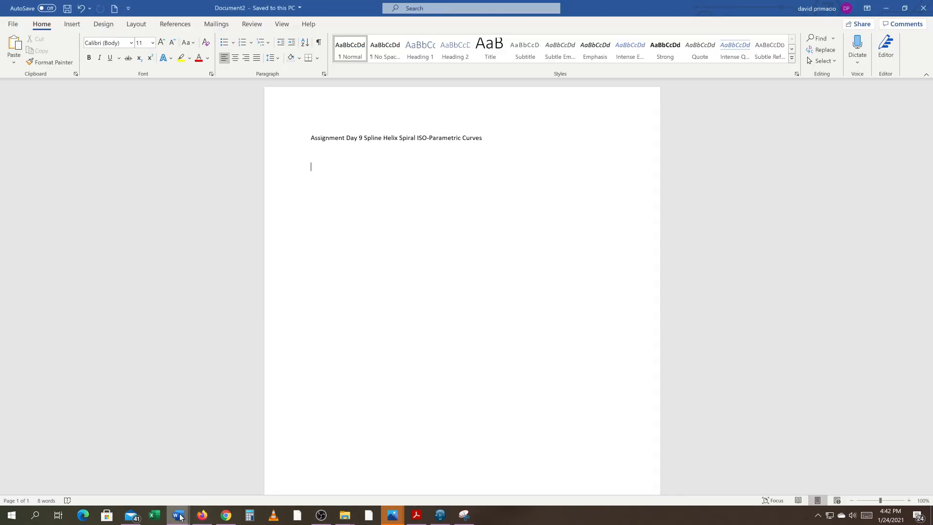
{"action": "left_click", "coordinate": [577, 471]}
{"action": "left_click_drag", "start_coordinate": [353, 460], "coordinate": [245, 459]}
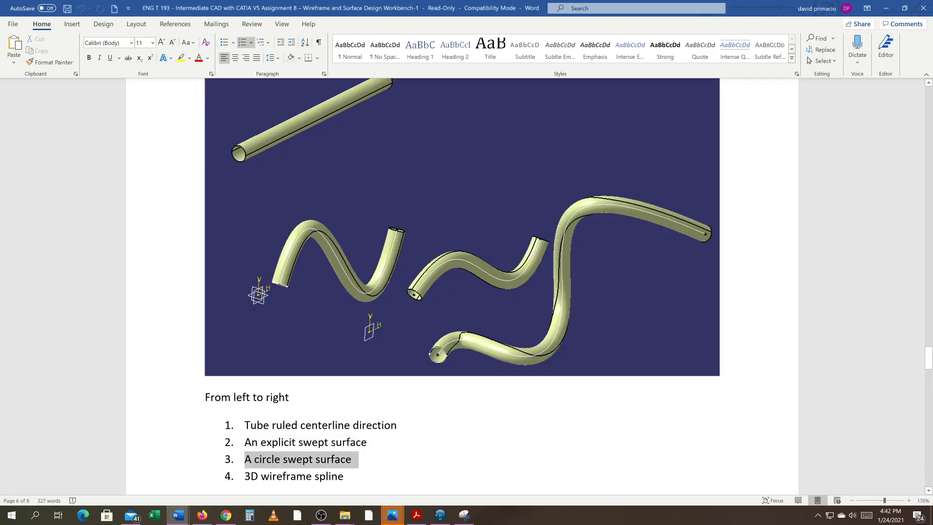
{"action": "key", "text": "ctrl+c"}
{"action": "key", "text": "alt+Tab"}
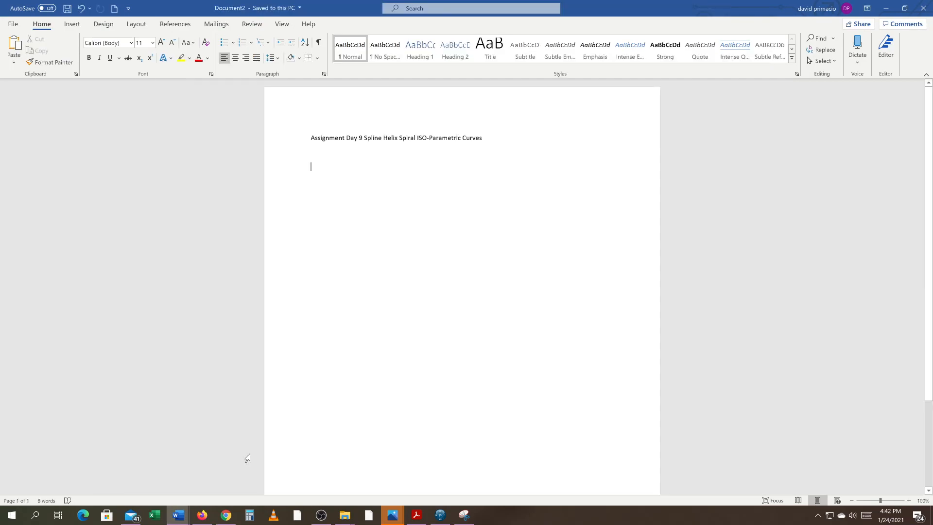
{"action": "key", "text": "alt+Tab"}
{"action": "key", "text": "alt+Tab"}
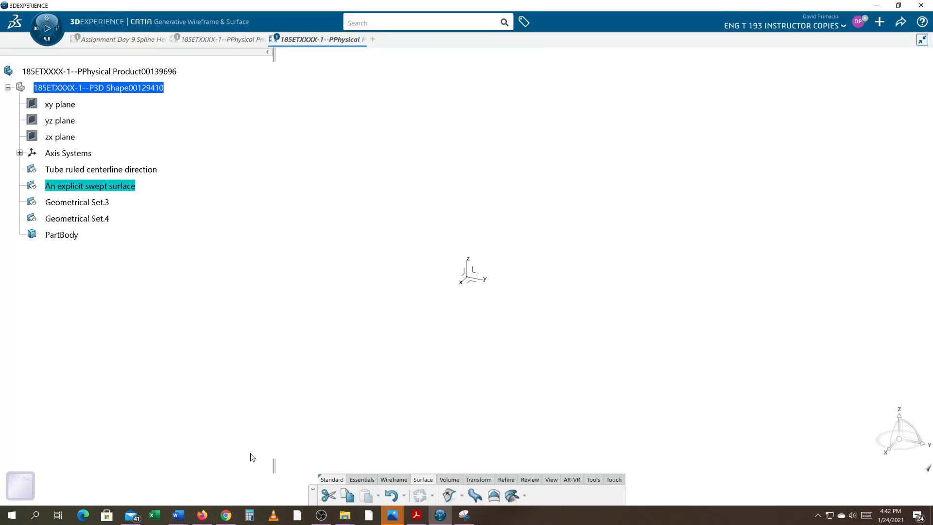
Step: Rename Geometrical Set.3 to "A circle swept surface", without the pasted list number
{"action": "left_click", "coordinate": [86, 203]}
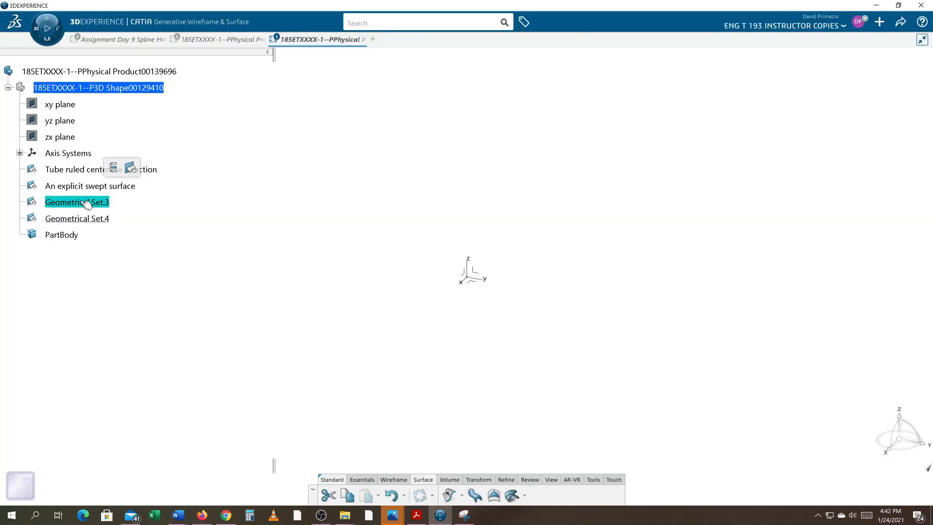
{"action": "right_click", "coordinate": [81, 236]}
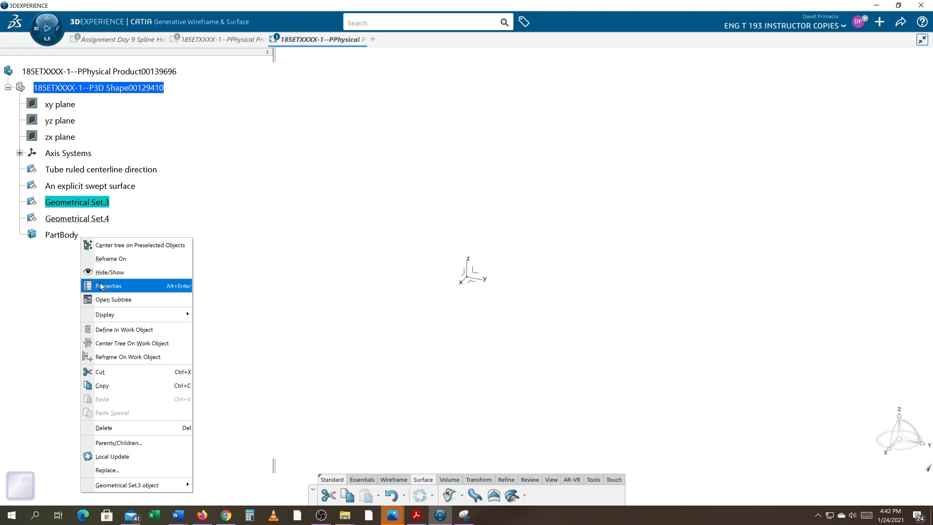
{"action": "left_click", "coordinate": [102, 284]}
{"action": "key", "text": "ctrl+v"}
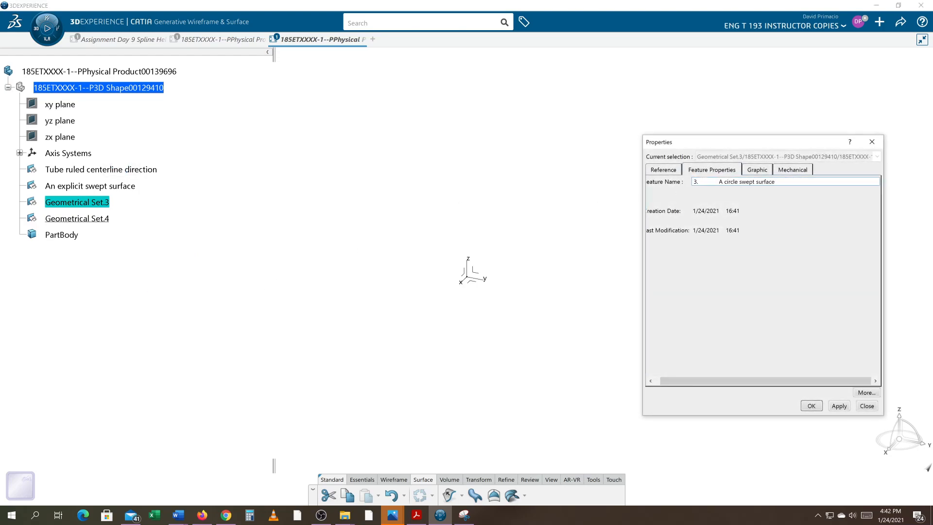
{"action": "left_click_drag", "start_coordinate": [718, 182], "coordinate": [630, 193]}
{"action": "key", "text": "Delete"}
{"action": "key", "text": "Return"}
Step: Copy the fourth list item, "3D wireframe spline", from the Word assignment document and return to 3DEXPERIENCE
{"action": "key", "text": "alt+Tab"}
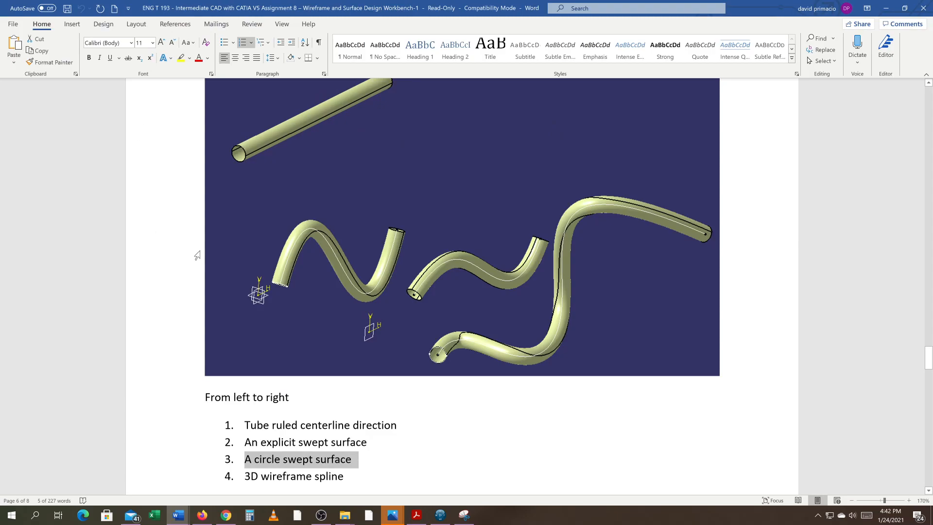
{"action": "left_click", "coordinate": [188, 286]}
{"action": "left_click", "coordinate": [379, 425]}
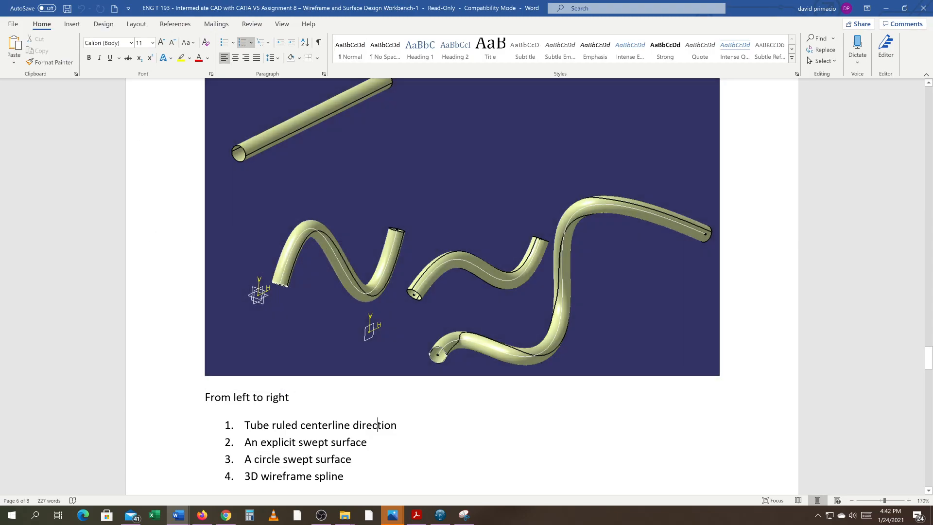
{"action": "scroll", "coordinate": [379, 425], "scroll_direction": "down", "scroll_amount": 5}
{"action": "left_click_drag", "start_coordinate": [346, 386], "coordinate": [259, 386]}
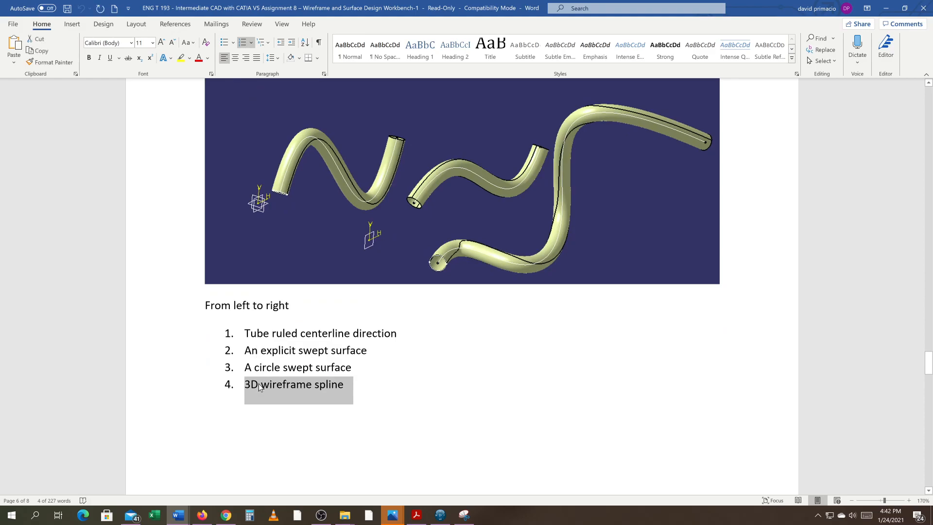
{"action": "key", "text": "alt+Tab"}
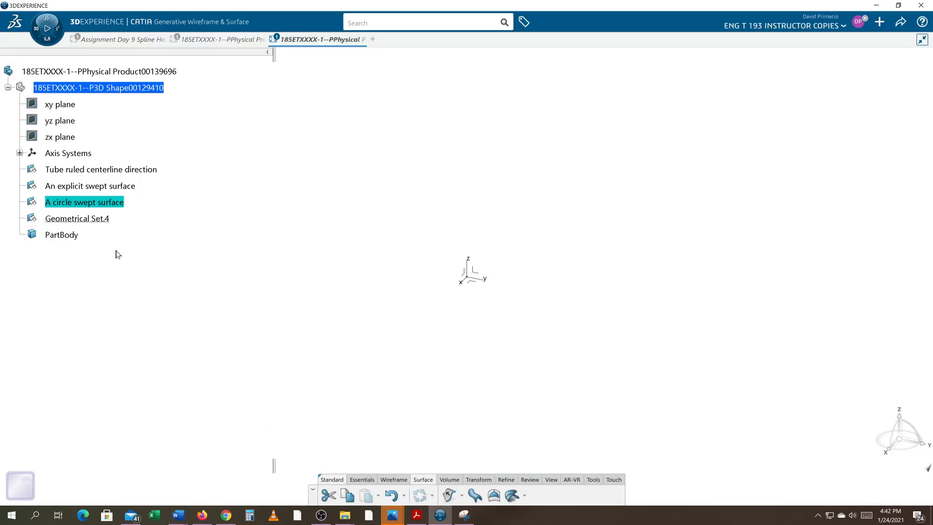
Step: Rename Geometrical Set.4 to "3D wireframe spline", without the pasted list number
{"action": "right_click", "coordinate": [109, 222]}
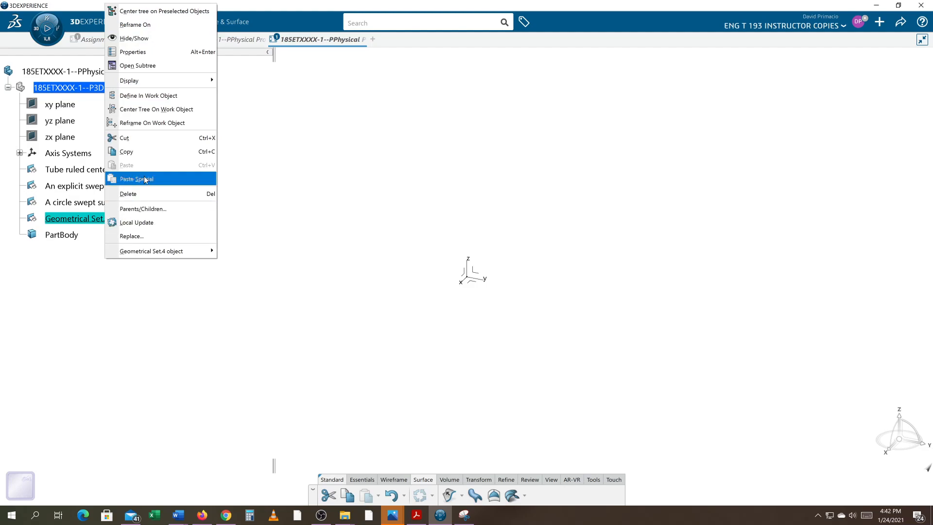
{"action": "left_click", "coordinate": [132, 52]}
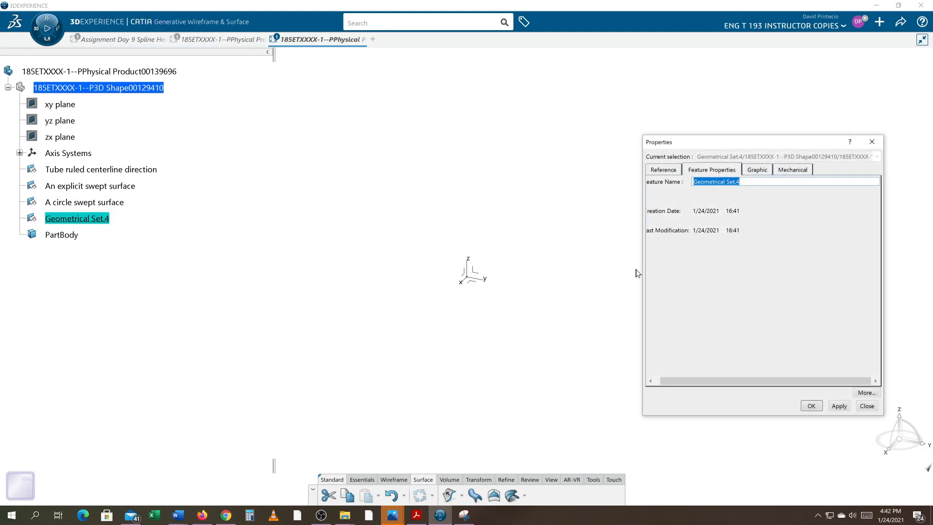
{"action": "right_click", "coordinate": [713, 183]}
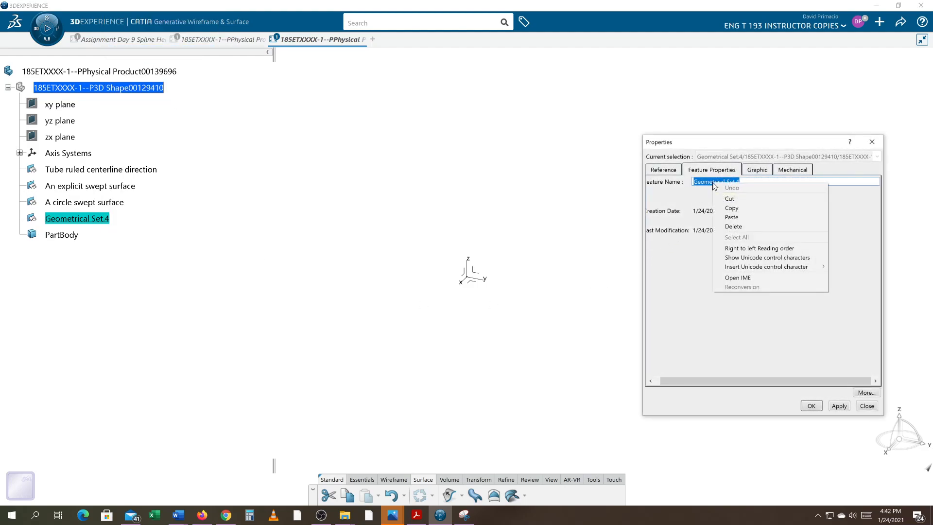
{"action": "left_click", "coordinate": [726, 220]}
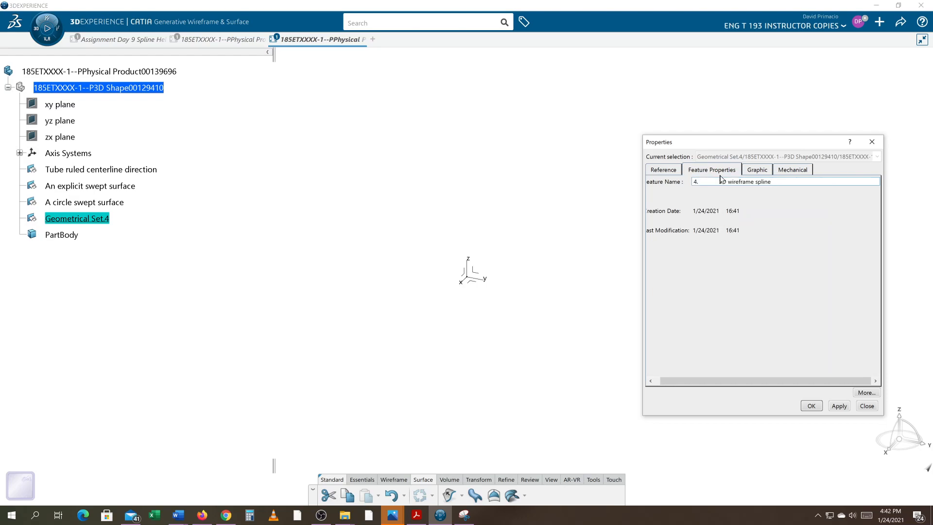
{"action": "left_click_drag", "start_coordinate": [718, 182], "coordinate": [646, 193]}
{"action": "key", "text": "BackSpace"}
{"action": "key", "text": "Return"}
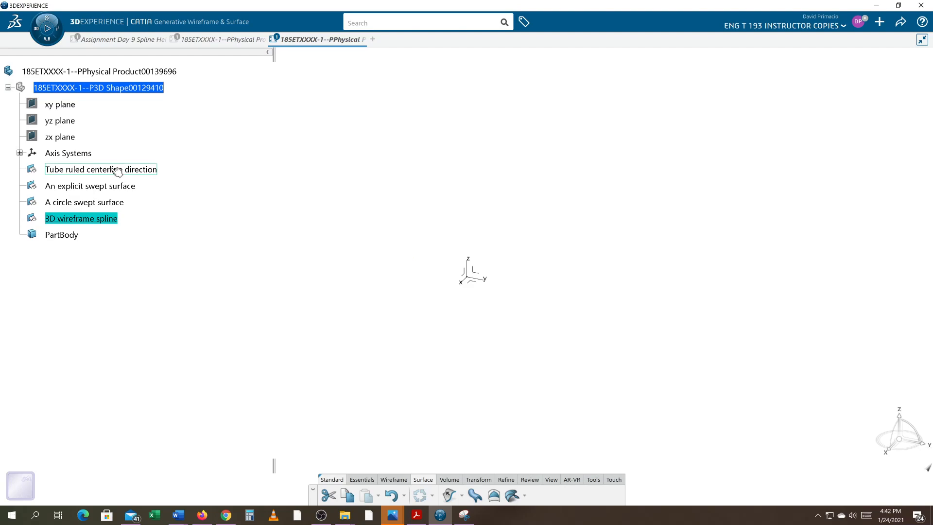
Step: Define the "Tube ruled centerline direction" geometrical set as the work object
{"action": "right_click", "coordinate": [117, 171]}
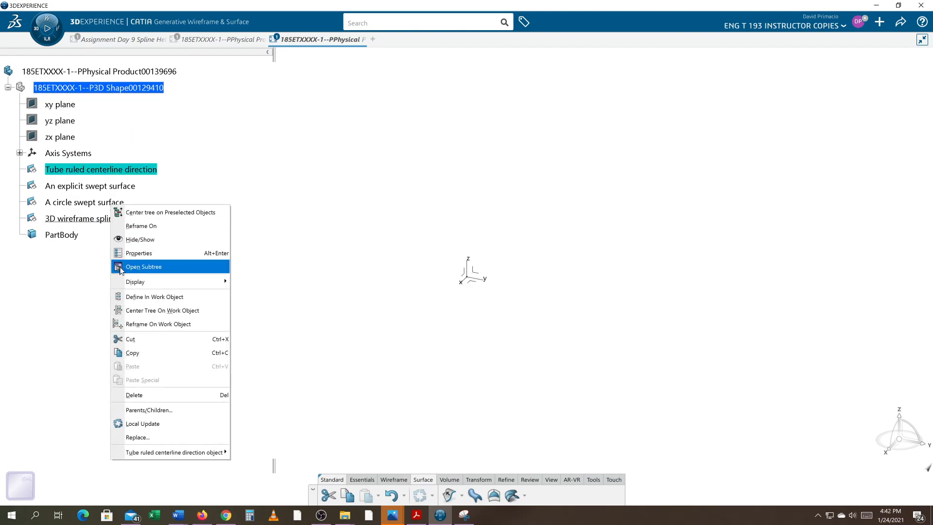
{"action": "left_click", "coordinate": [131, 297]}
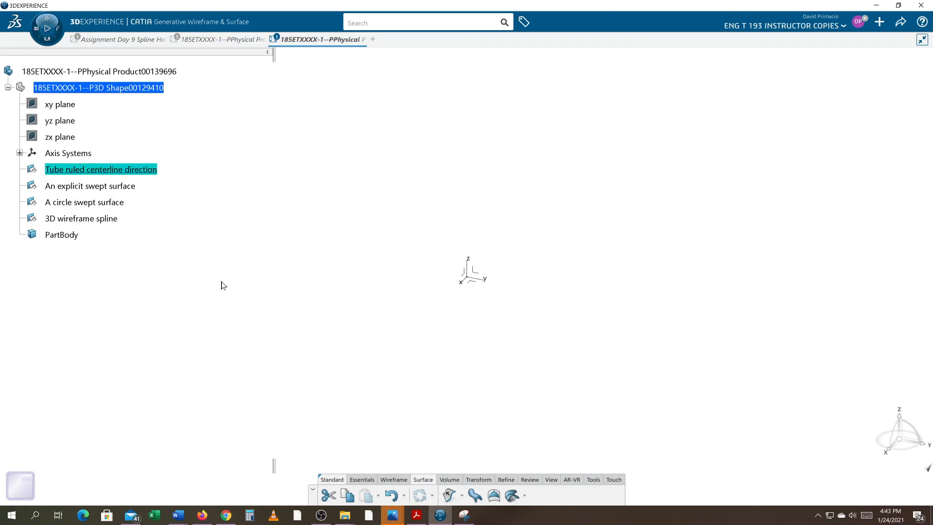
{"action": "left_click", "coordinate": [258, 258]}
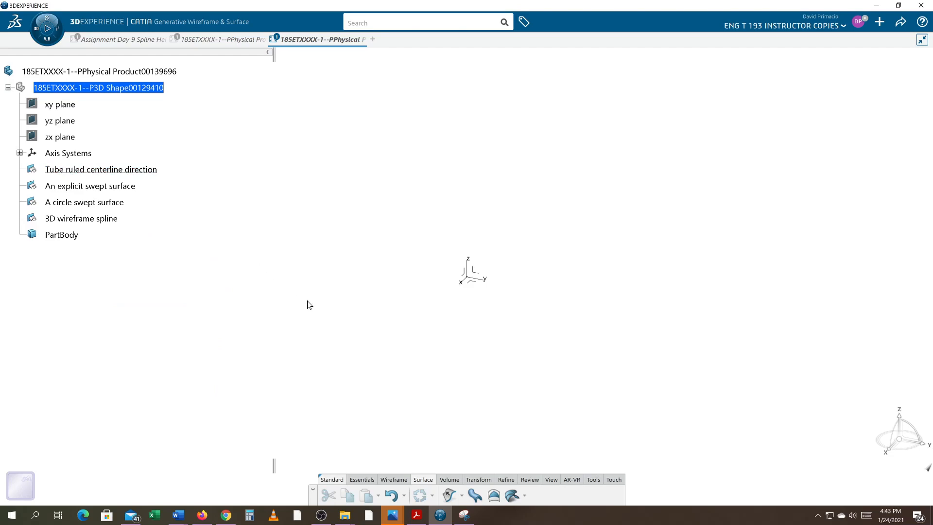
{"action": "left_click", "coordinate": [461, 496]}
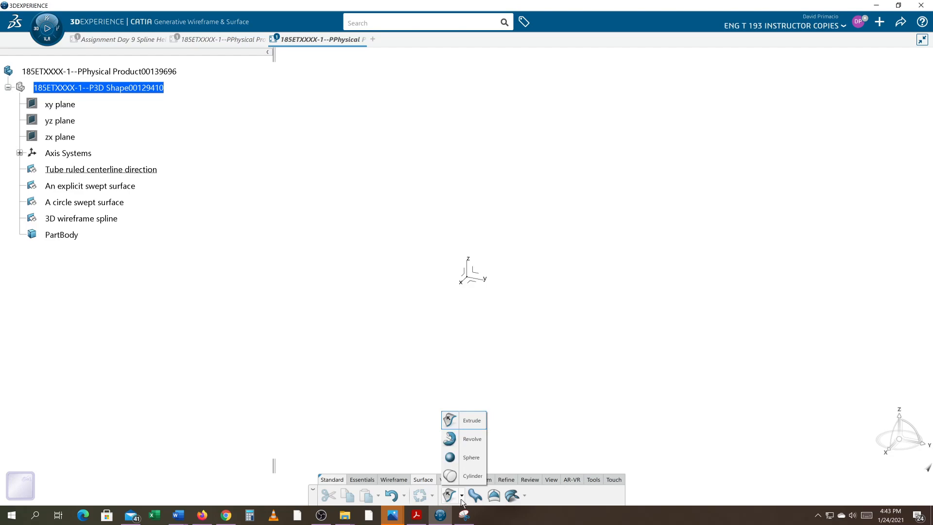
{"action": "left_click", "coordinate": [472, 476]}
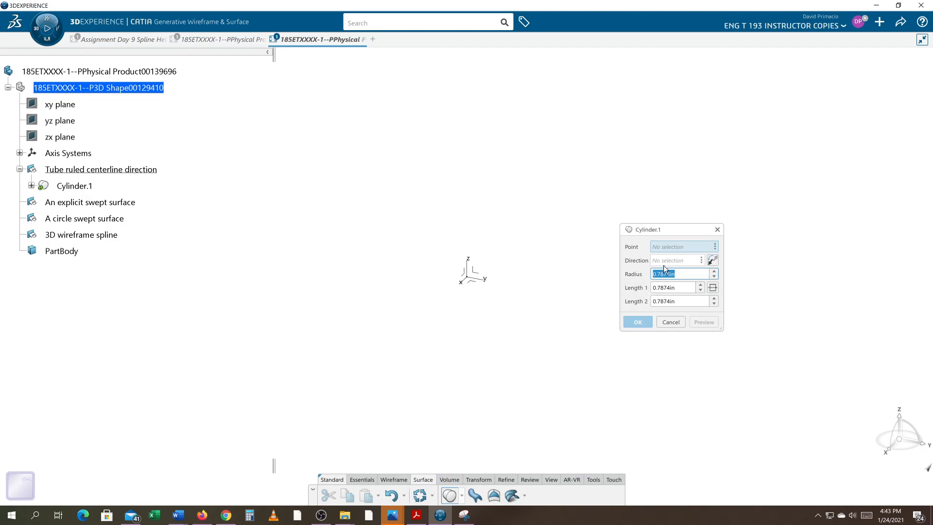
{"action": "left_click", "coordinate": [664, 324]}
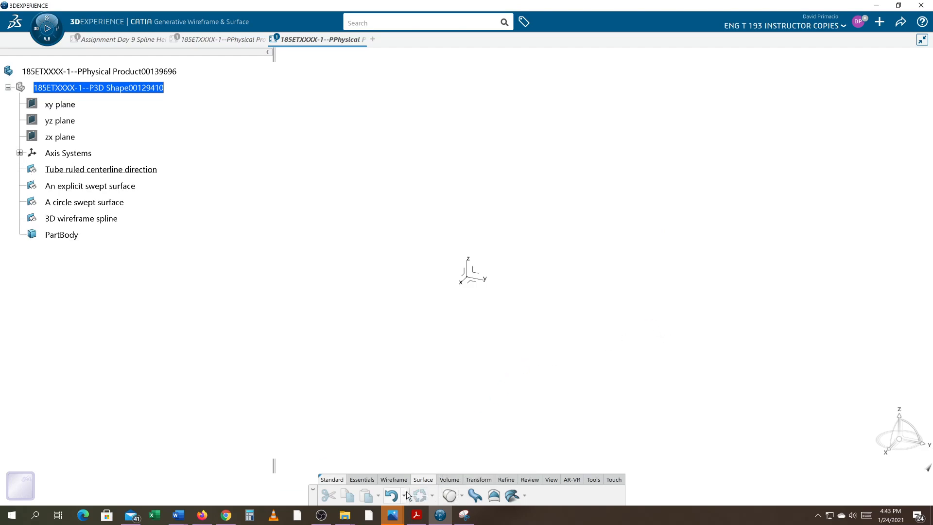
Step: Start a wireframe line in the active geometrical set and set its type to Point-Direction
{"action": "left_click", "coordinate": [389, 481]}
{"action": "left_click", "coordinate": [460, 495]}
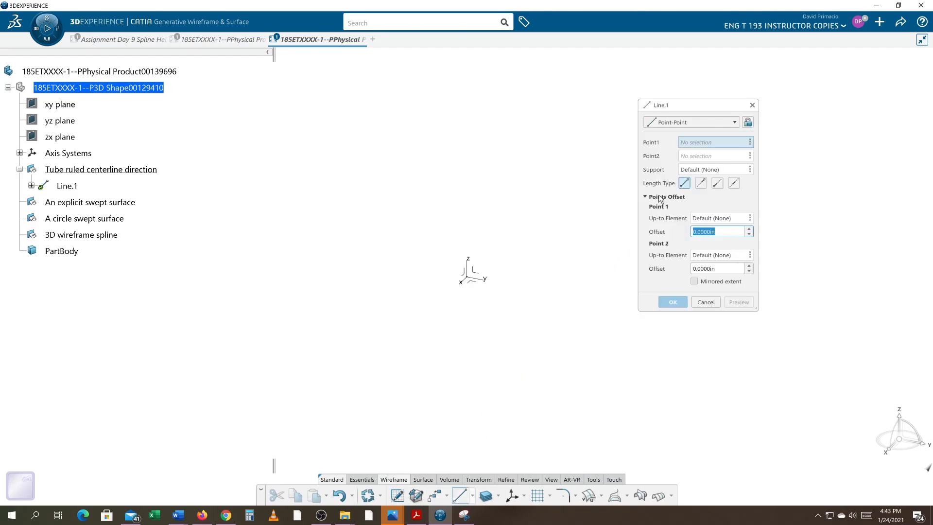
{"action": "right_click", "coordinate": [698, 145]}
{"action": "left_click", "coordinate": [690, 128]}
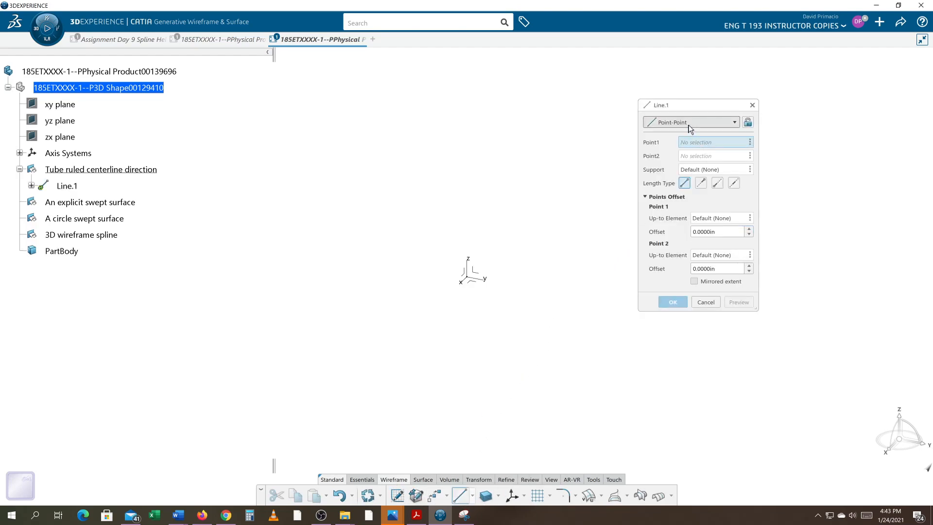
{"action": "left_click", "coordinate": [688, 123]}
{"action": "left_click", "coordinate": [677, 145]}
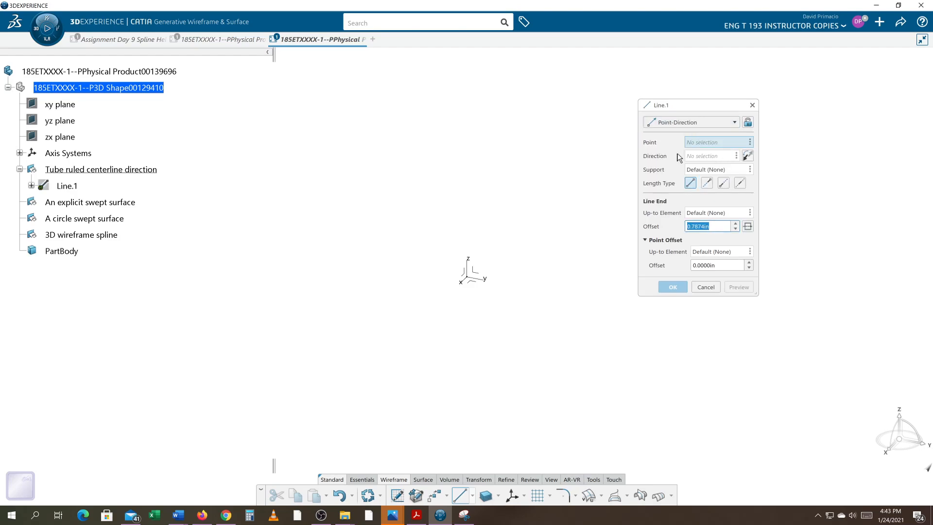
Step: Create the line's start point by coordinates at X 3 in, Y 0 in, Z 2 in from within the line definition
{"action": "right_click", "coordinate": [698, 144]}
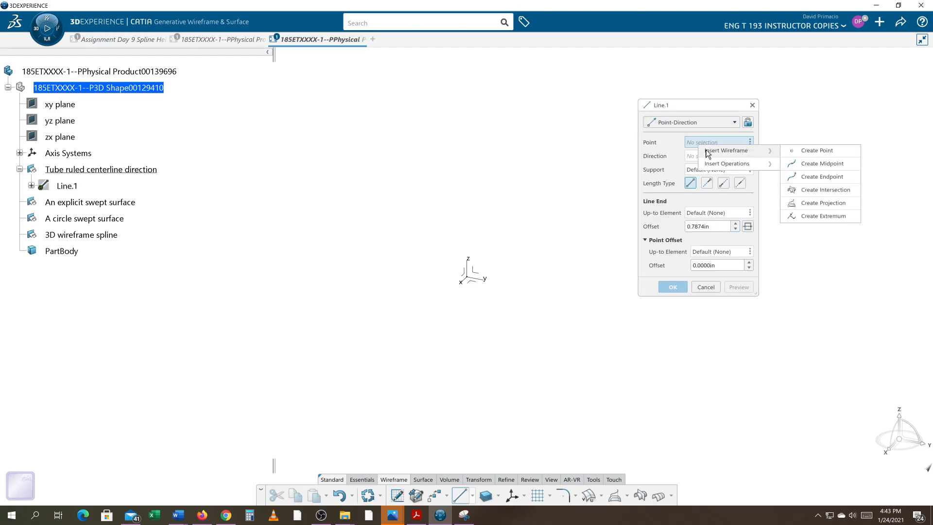
{"action": "left_click", "coordinate": [829, 153]}
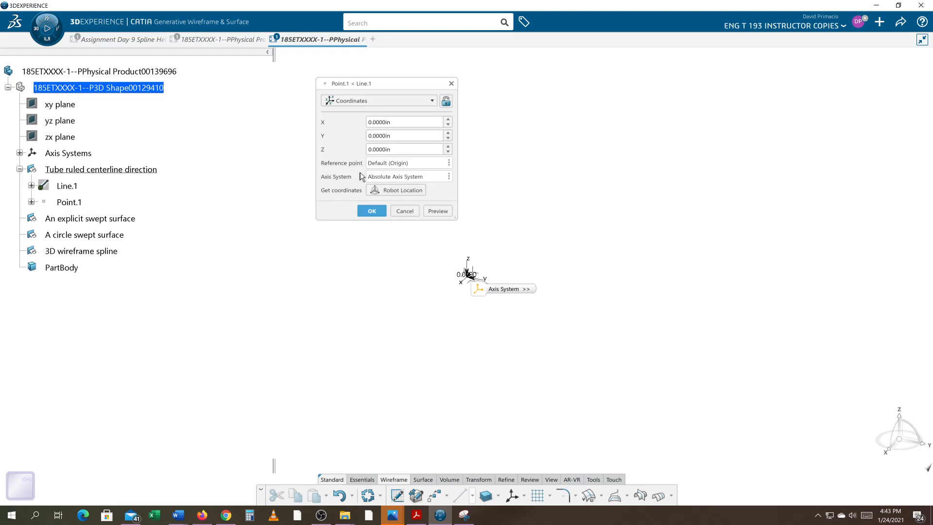
{"action": "left_click_drag", "start_coordinate": [393, 124], "coordinate": [354, 129]}
{"action": "type", "text": "3"}
{"action": "left_click_drag", "start_coordinate": [402, 146], "coordinate": [329, 158]}
{"action": "type", "text": "2"}
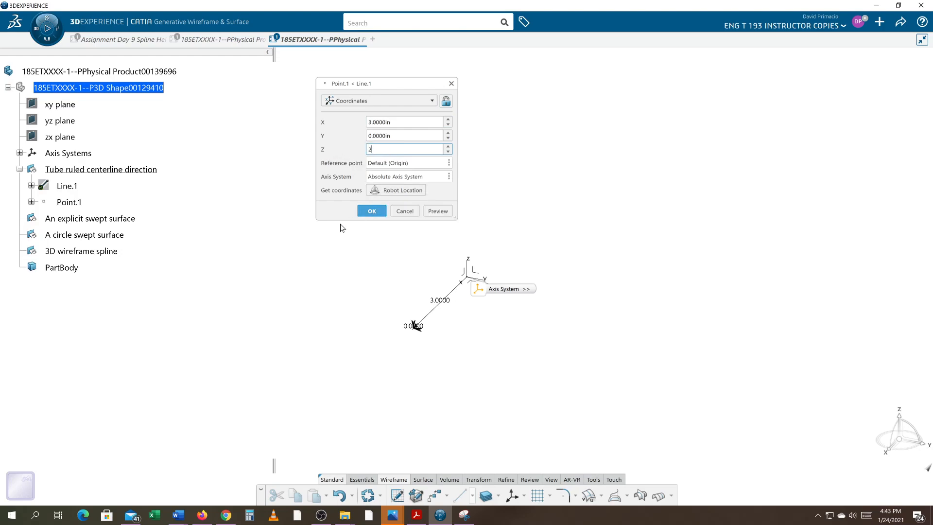
{"action": "left_click", "coordinate": [370, 212]}
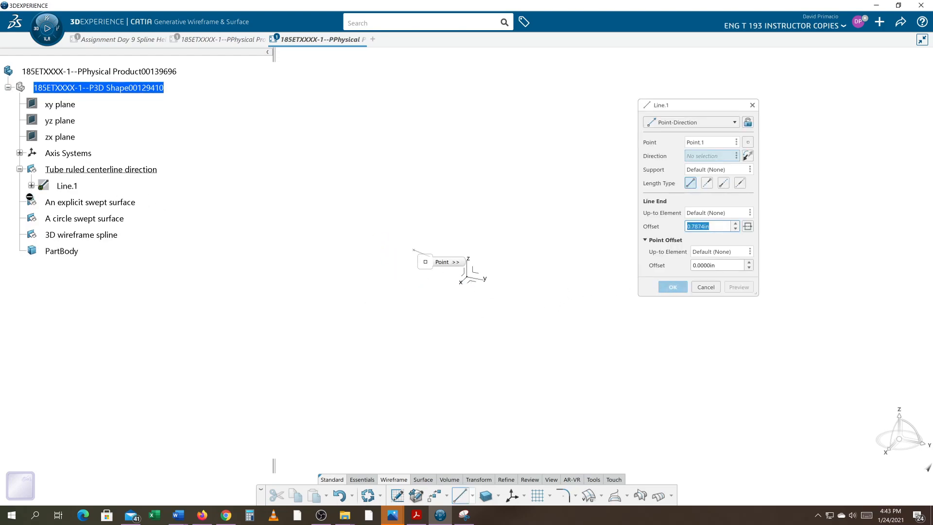
Step: Set the line's direction to the X axis and its end offset to 5 in, and create the line
{"action": "left_click", "coordinate": [31, 186]}
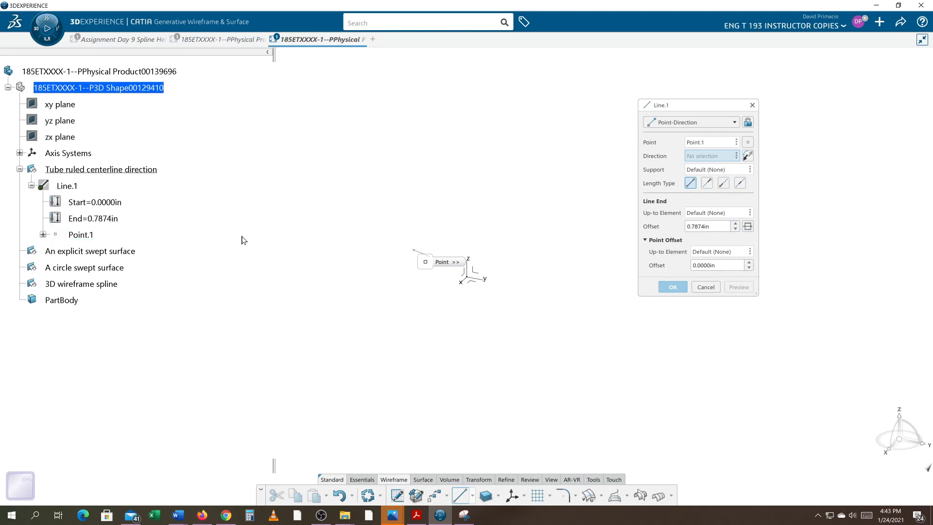
{"action": "left_click", "coordinate": [43, 234]}
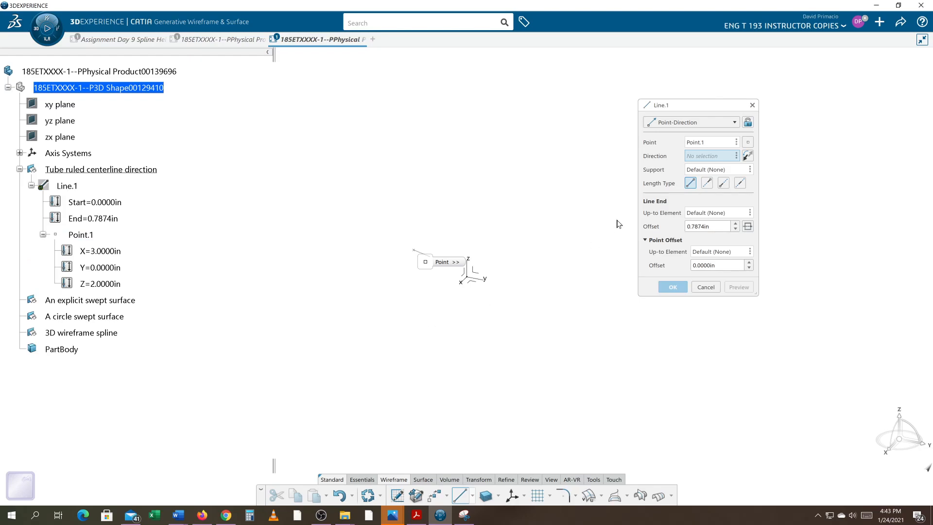
{"action": "right_click", "coordinate": [694, 159]}
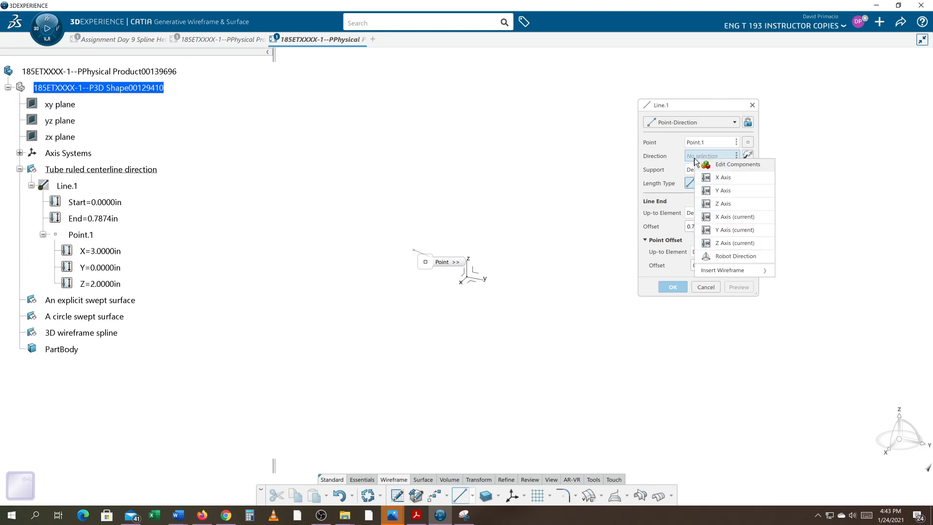
{"action": "left_click", "coordinate": [706, 181]}
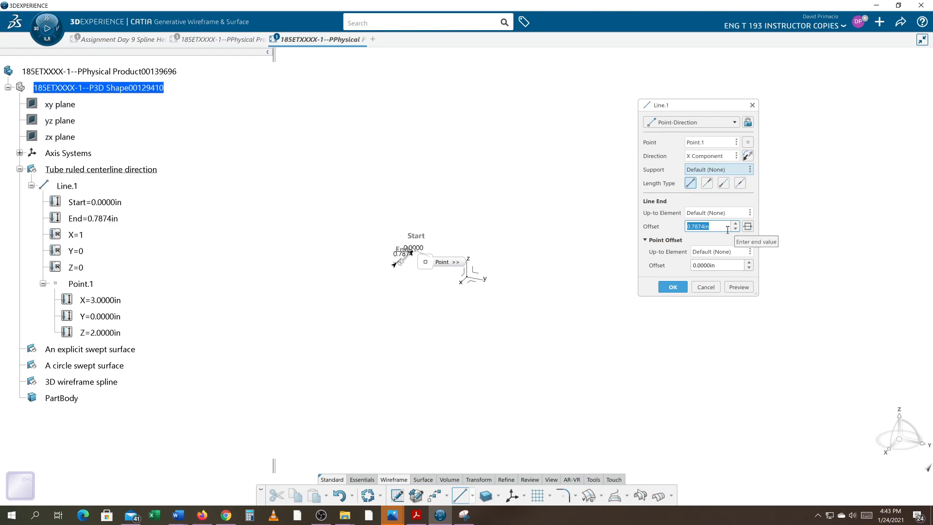
{"action": "type", "text": "5"}
{"action": "key", "text": "Return"}
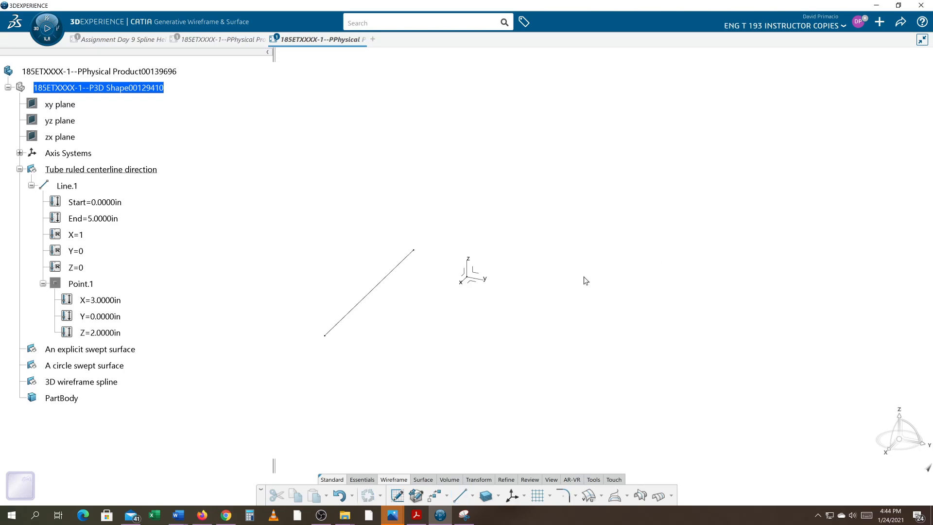
Step: Start a cylinder surface centered on the line's start vertex, directed along the line, with a radius of 0.5 in
{"action": "middle_click_drag", "start_coordinate": [508, 323], "coordinate": [514, 312]}
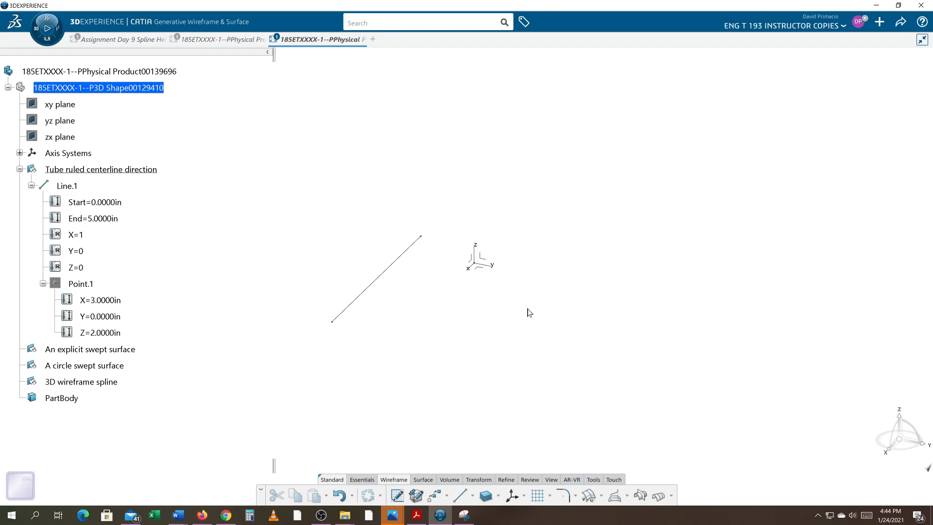
{"action": "left_click", "coordinate": [416, 478]}
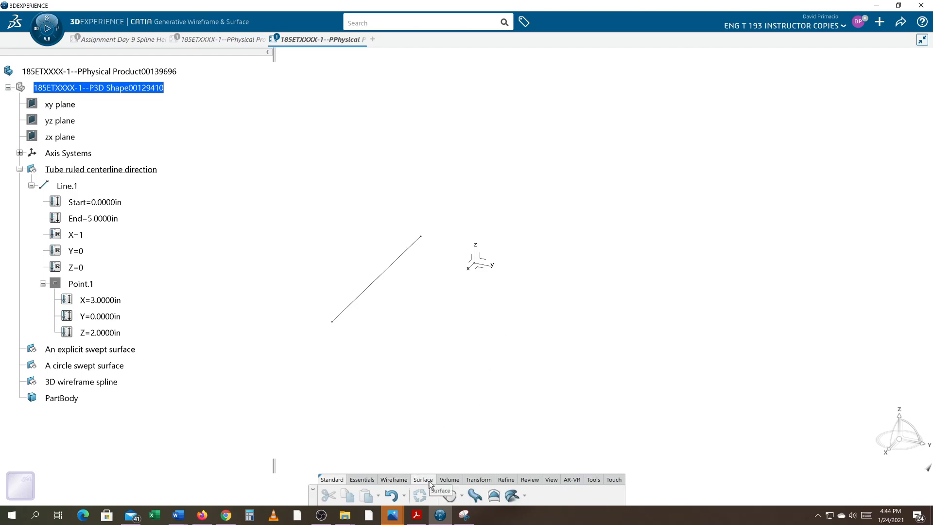
{"action": "left_click", "coordinate": [449, 495]}
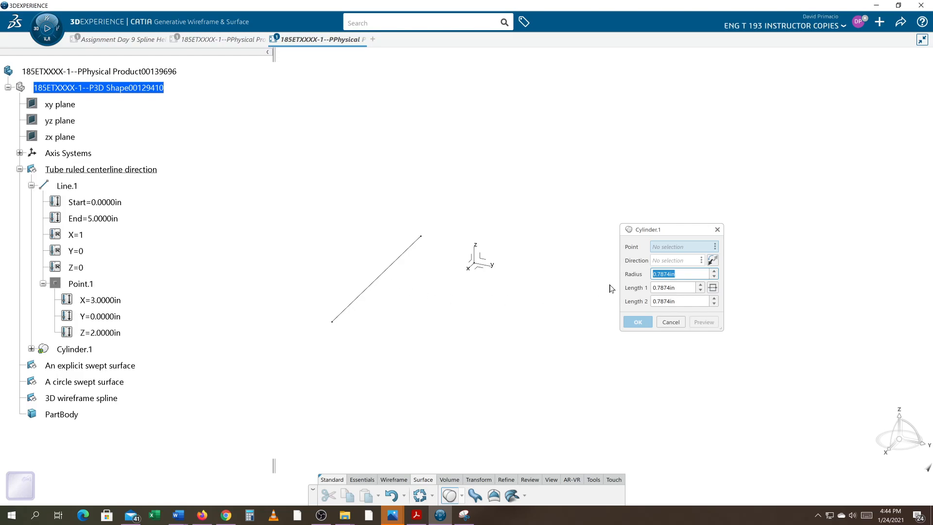
{"action": "left_click", "coordinate": [422, 236]}
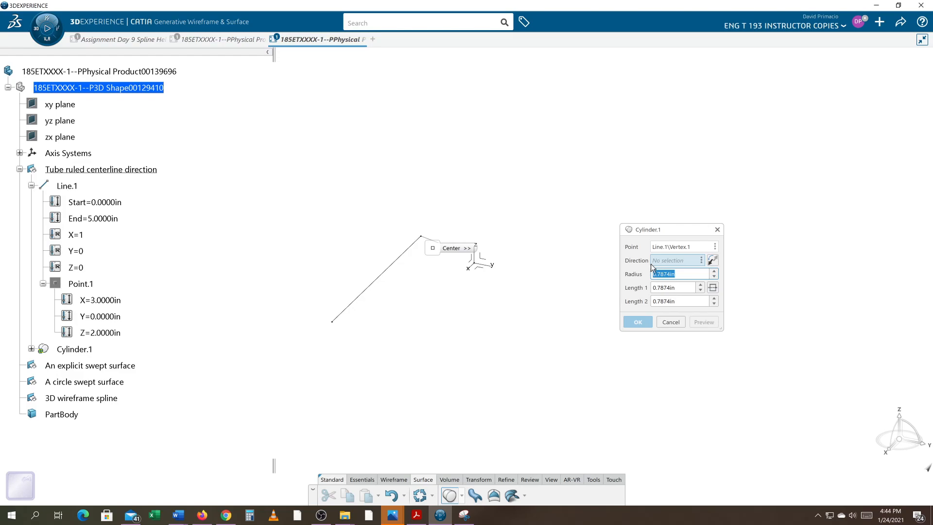
{"action": "left_click", "coordinate": [397, 269]}
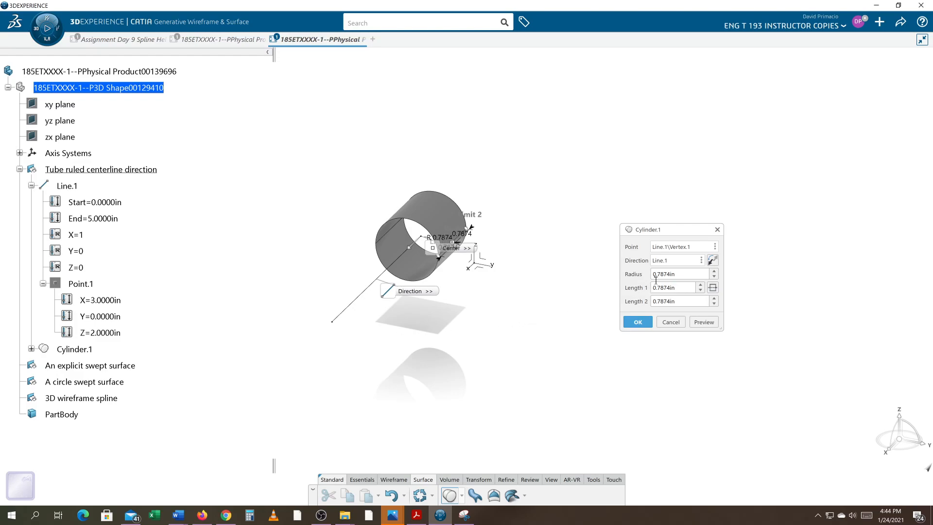
{"action": "double_click", "coordinate": [681, 276]}
{"action": "type", "text": ".5"}
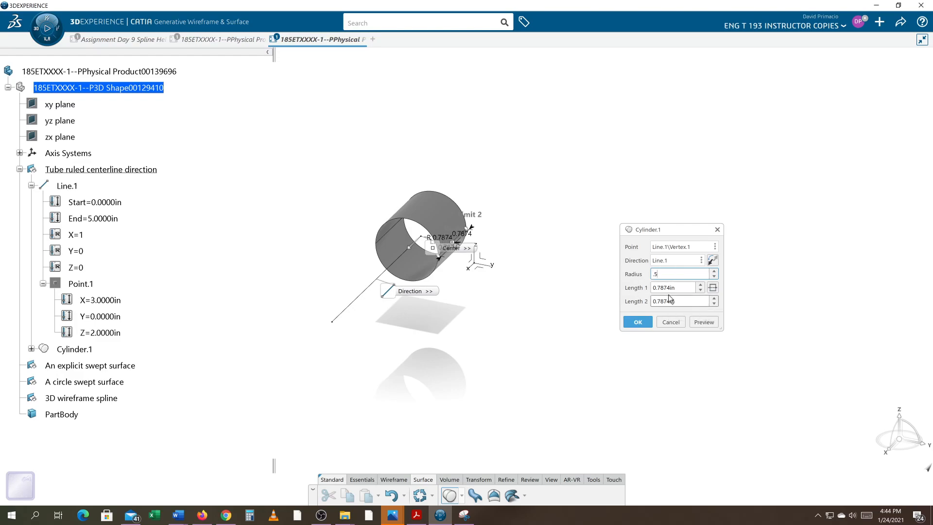
Step: Try a Length 2 of 5 in for the cylinder and preview it
{"action": "left_click", "coordinate": [688, 305]}
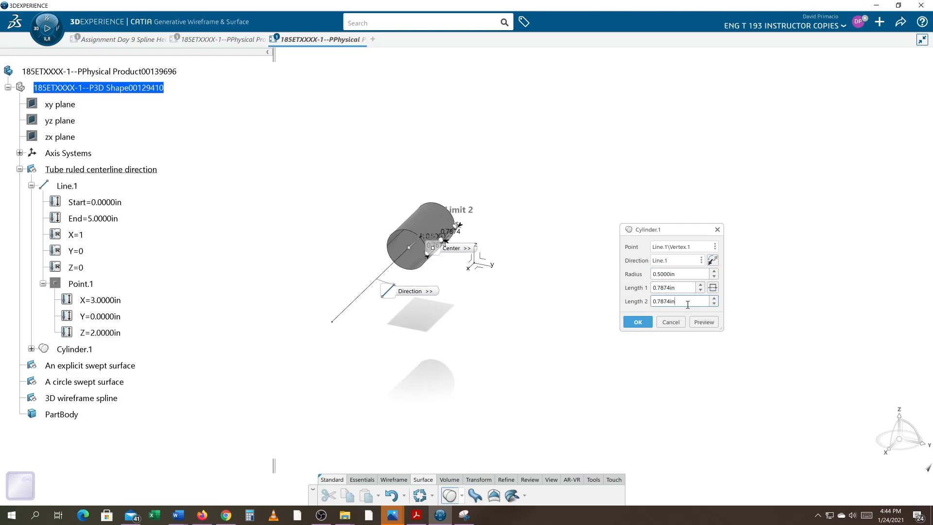
{"action": "left_click_drag", "start_coordinate": [684, 302], "coordinate": [644, 304]}
{"action": "type", "text": "5"}
{"action": "left_click", "coordinate": [708, 322]}
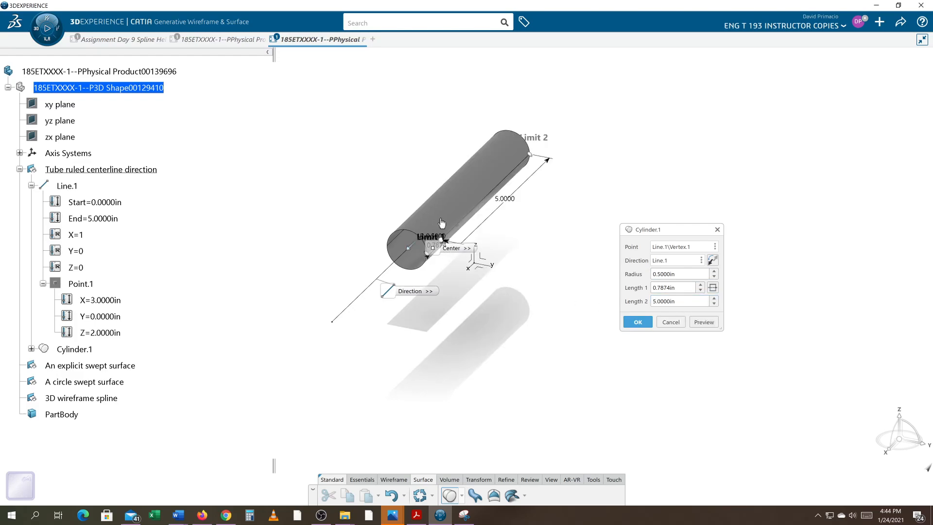
Step: Set the cylinder's Length 2 to 0 in and Length 1 to 5 in, and create the surface
{"action": "left_click", "coordinate": [674, 301]}
{"action": "double_click", "coordinate": [676, 301]}
{"action": "type", "text": "0"}
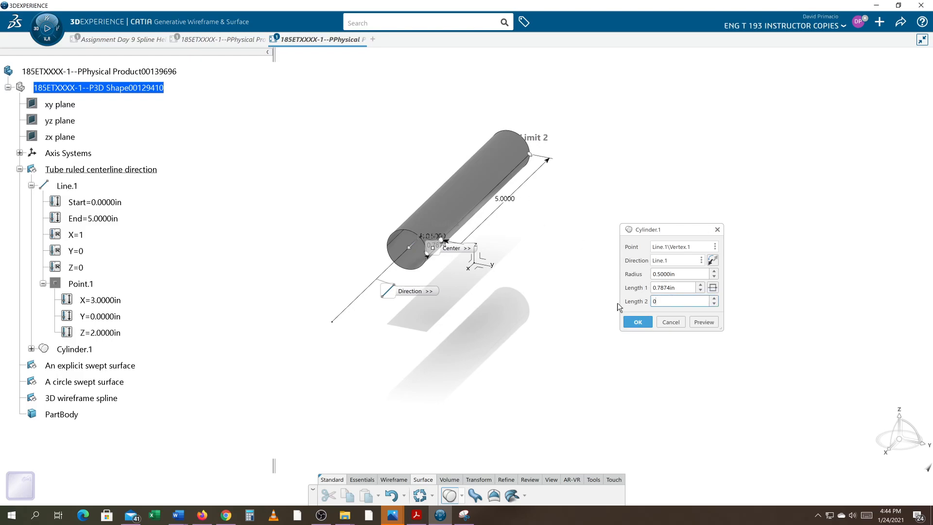
{"action": "left_click", "coordinate": [704, 322]}
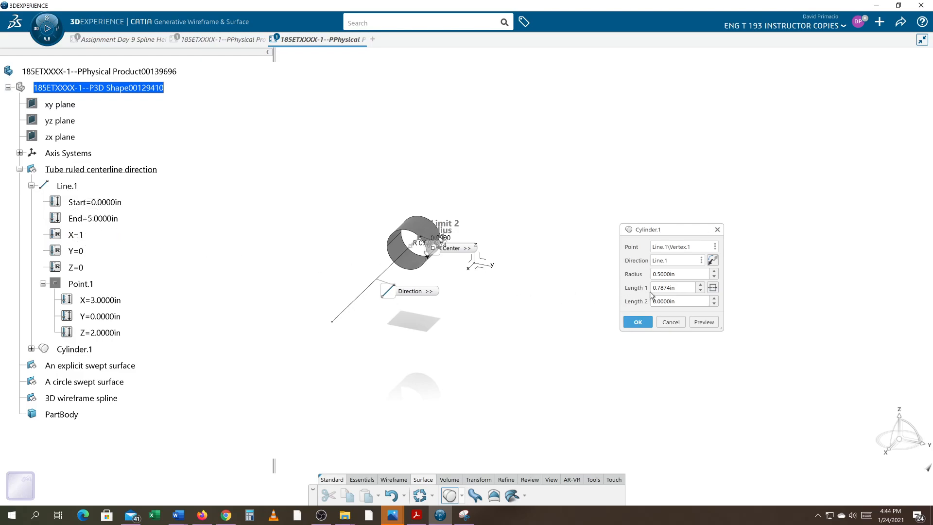
{"action": "left_click_drag", "start_coordinate": [683, 288], "coordinate": [627, 286]}
{"action": "type", "text": "5"}
{"action": "key", "text": "Return"}
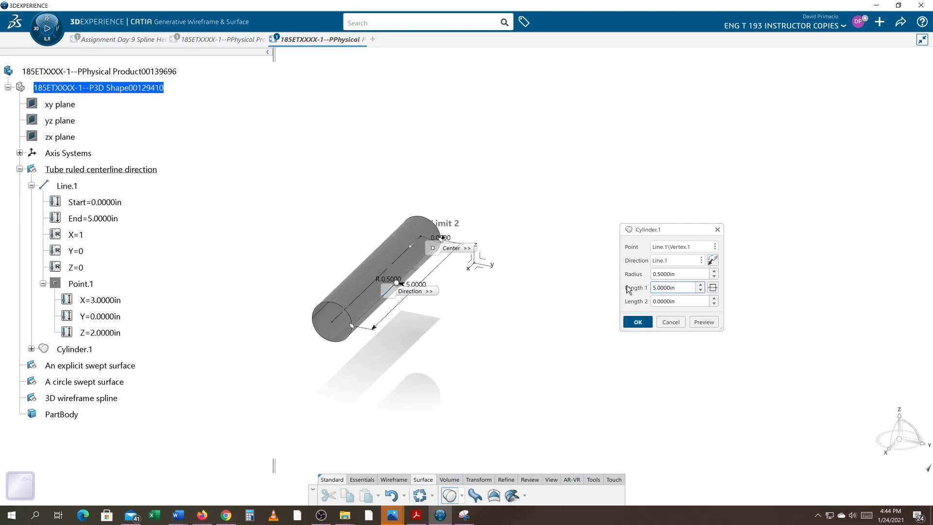
Step: Set the end value of the tube's centerline to 8 in
{"action": "middle_click_drag", "start_coordinate": [314, 265], "coordinate": [354, 249]}
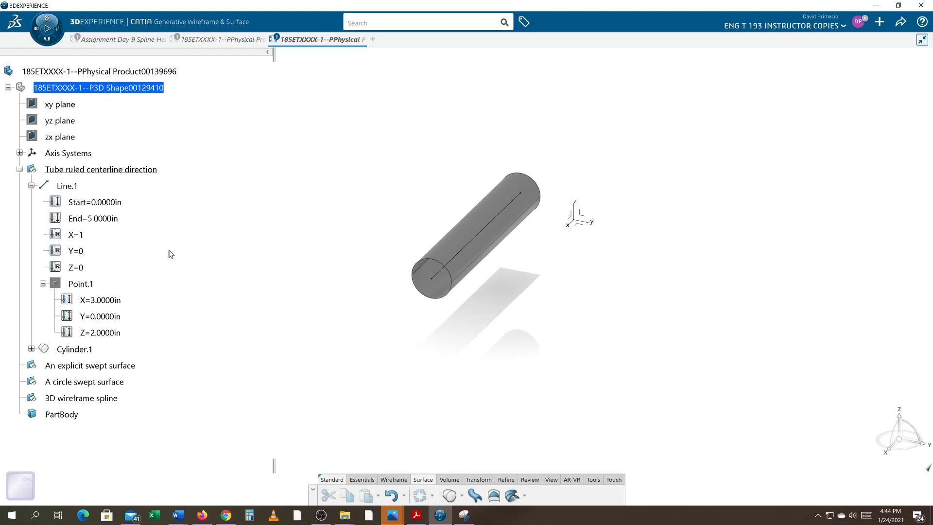
{"action": "double_click", "coordinate": [97, 219]}
{"action": "type", "text": "8"}
{"action": "key", "text": "Return"}
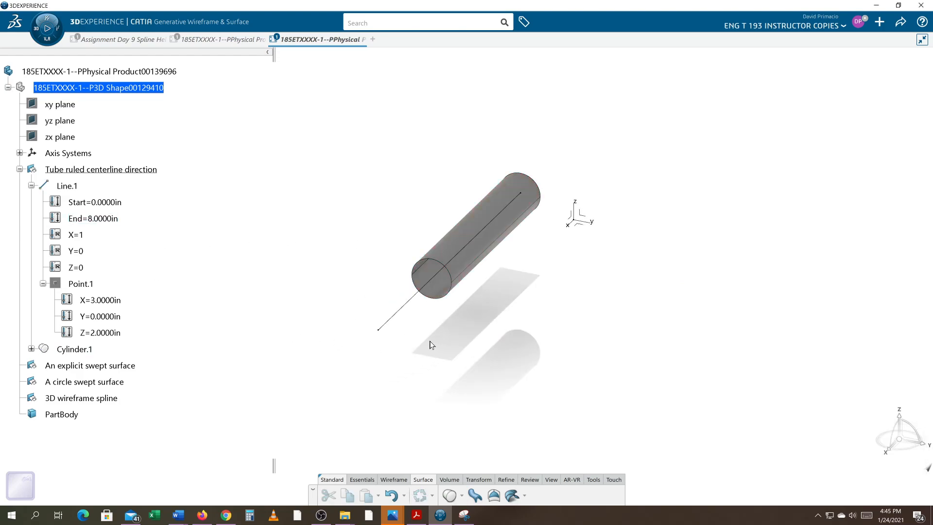
Step: Edit the cylinder so its Length 1 is driven by a kept item measurement of the centerline, Line.1
{"action": "middle_click_drag", "start_coordinate": [438, 333], "coordinate": [457, 261]}
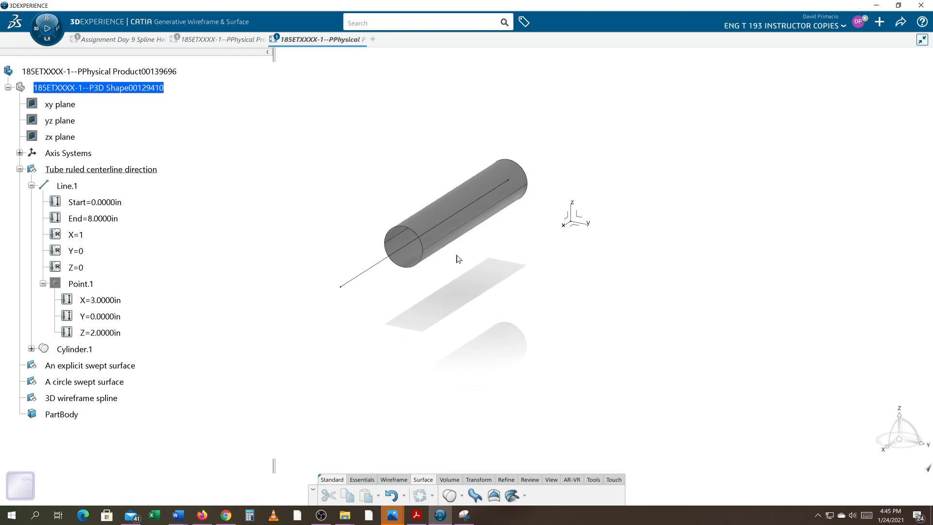
{"action": "middle_click_drag", "start_coordinate": [441, 295], "coordinate": [482, 305]}
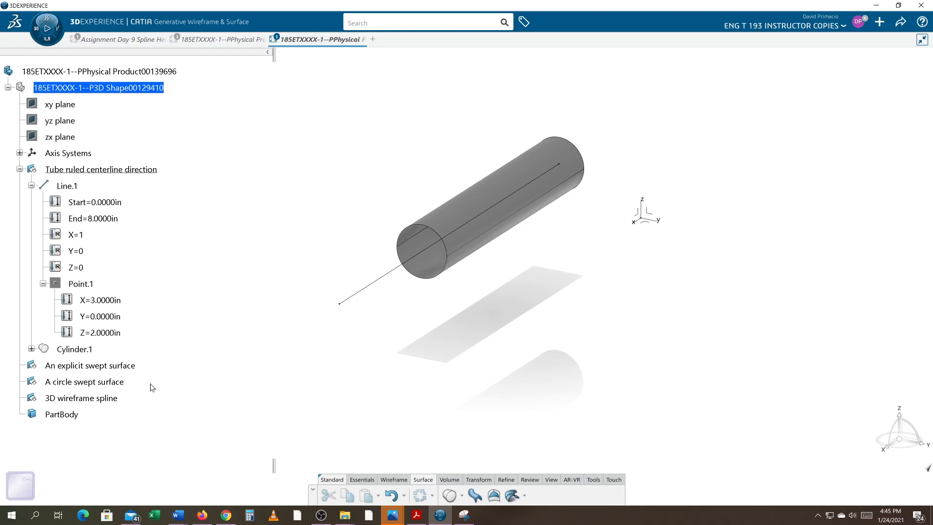
{"action": "double_click", "coordinate": [74, 349]}
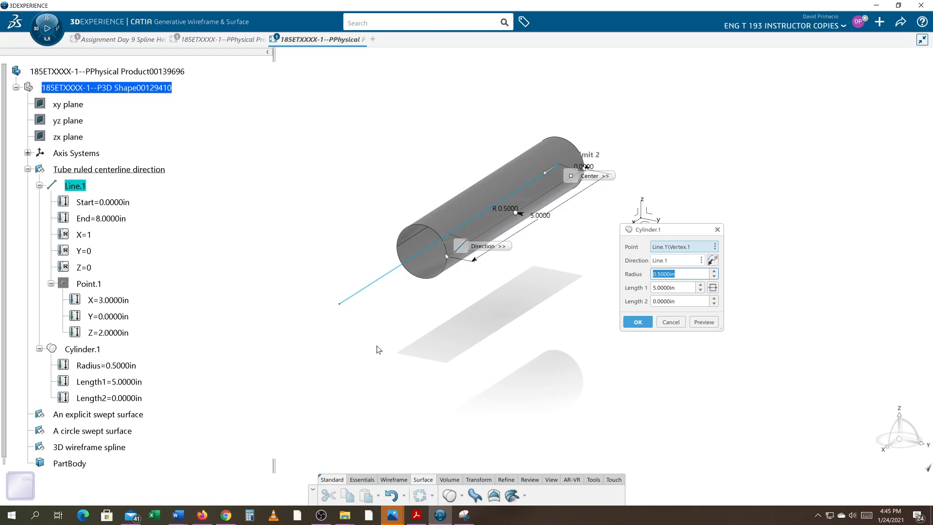
{"action": "left_click", "coordinate": [684, 289]}
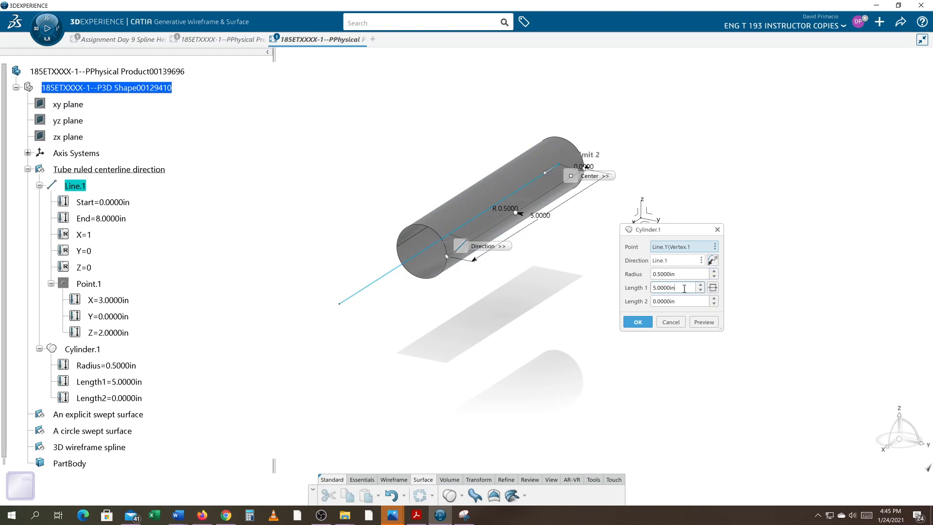
{"action": "right_click", "coordinate": [684, 289]}
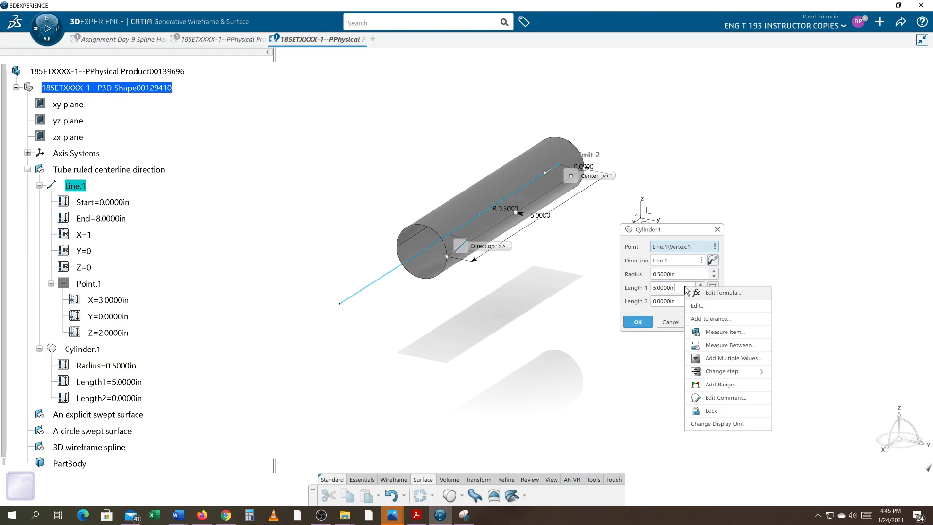
{"action": "left_click", "coordinate": [711, 335]}
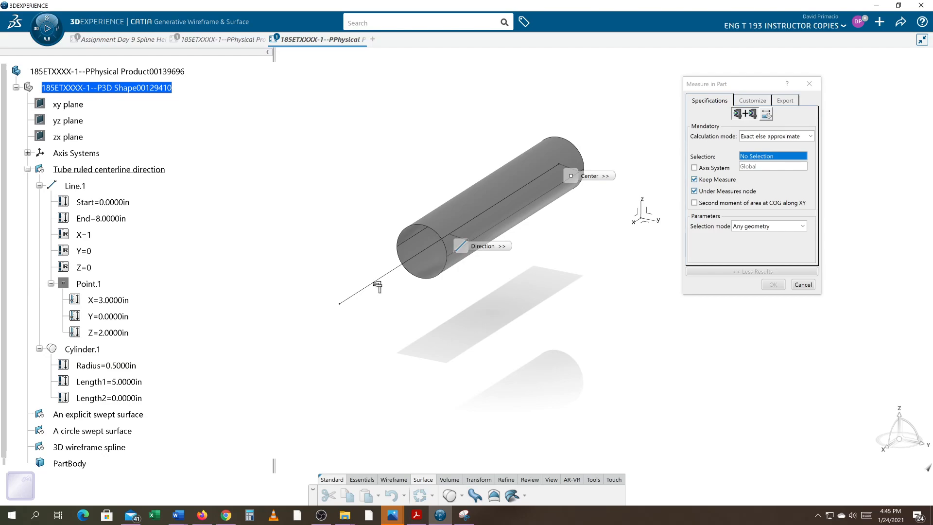
{"action": "left_click", "coordinate": [704, 104]}
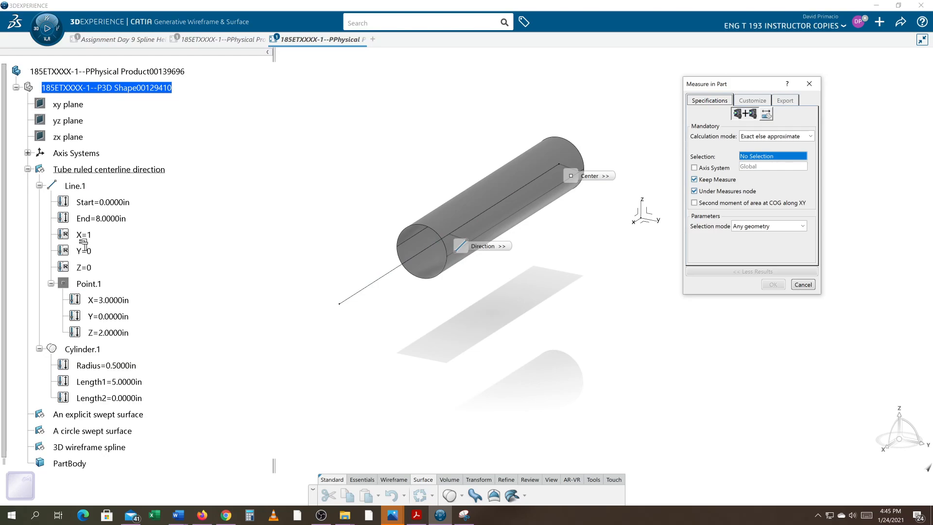
{"action": "left_click", "coordinate": [74, 186]}
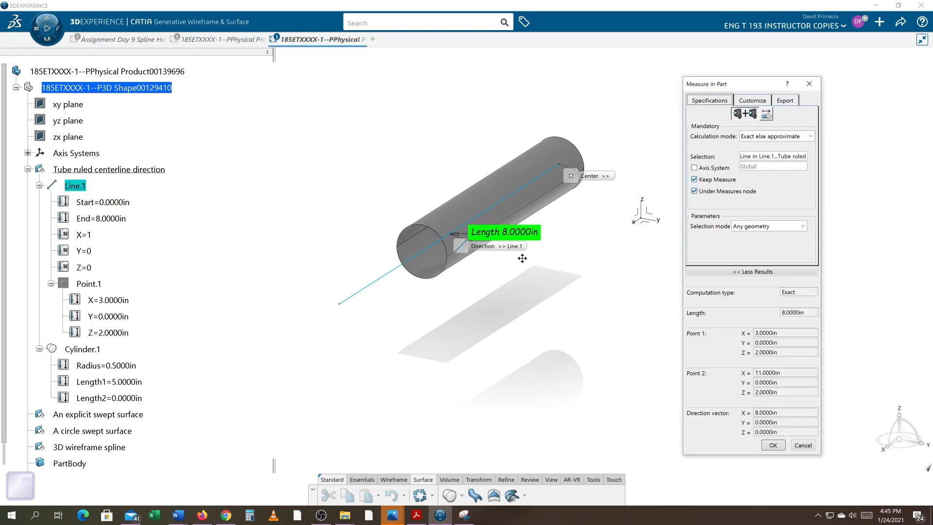
{"action": "left_click", "coordinate": [434, 174]}
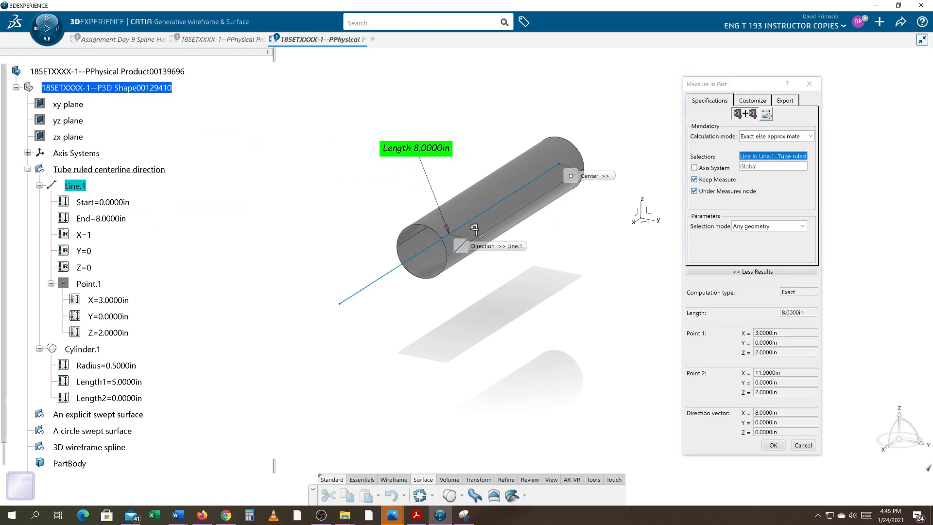
{"action": "left_click", "coordinate": [767, 443]}
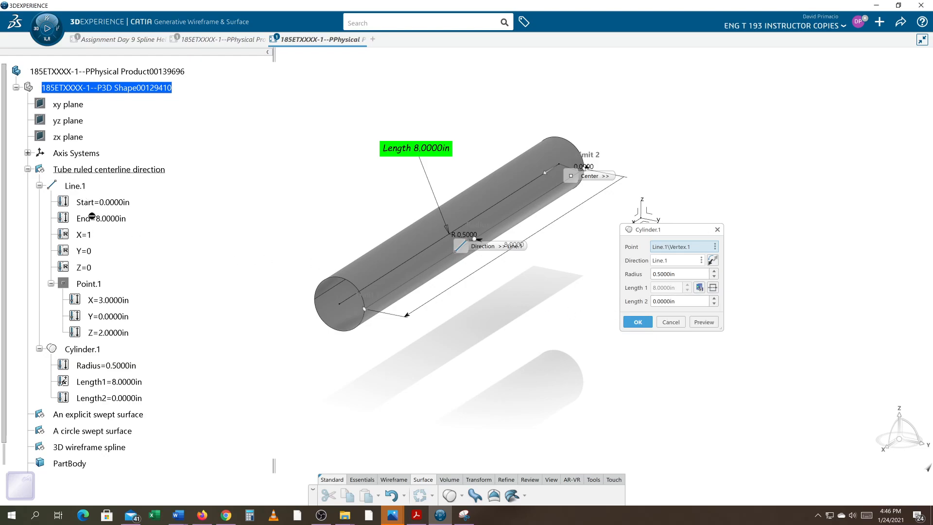
{"action": "left_click", "coordinate": [638, 322]}
Step: Set the centerline's end value to 3 in and update the cylinder surface to match
{"action": "double_click", "coordinate": [104, 219]}
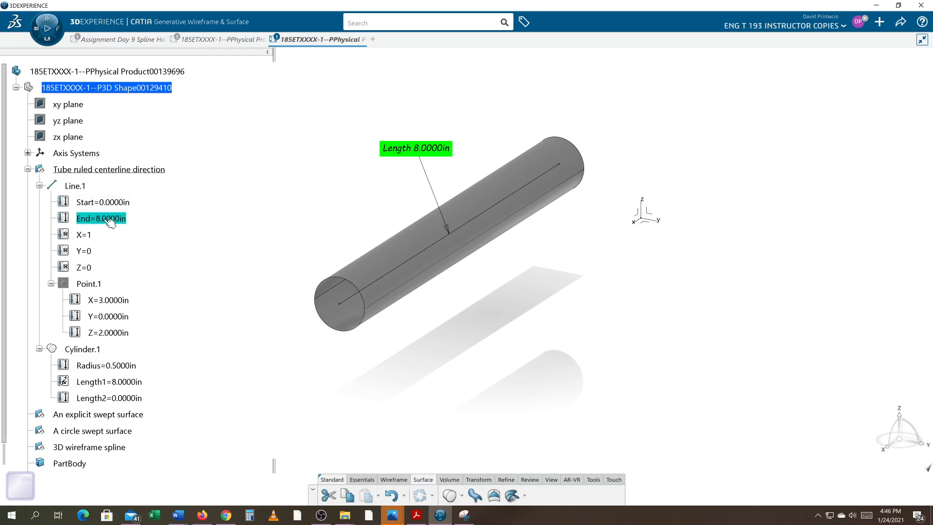
{"action": "type", "text": "3"}
{"action": "key", "text": "Return"}
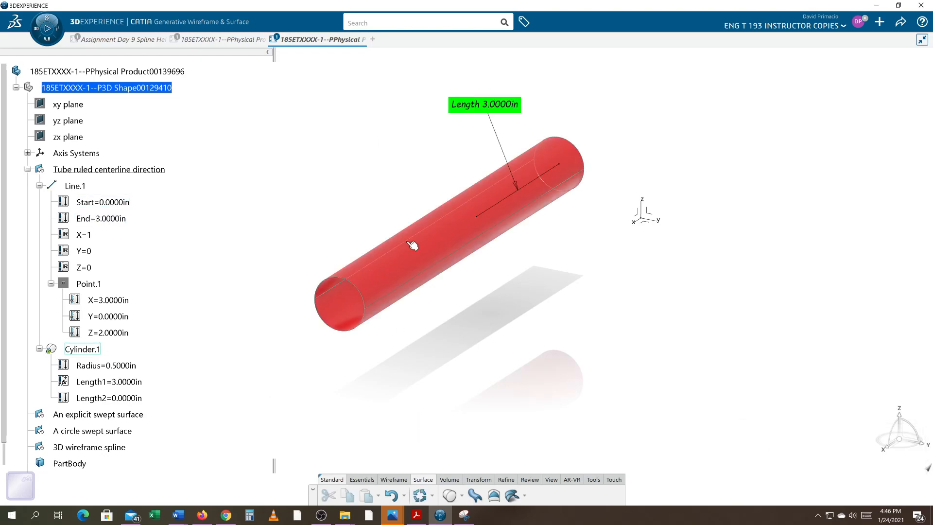
{"action": "left_click", "coordinate": [420, 495]}
{"action": "middle_click_drag", "start_coordinate": [491, 358], "coordinate": [470, 390]}
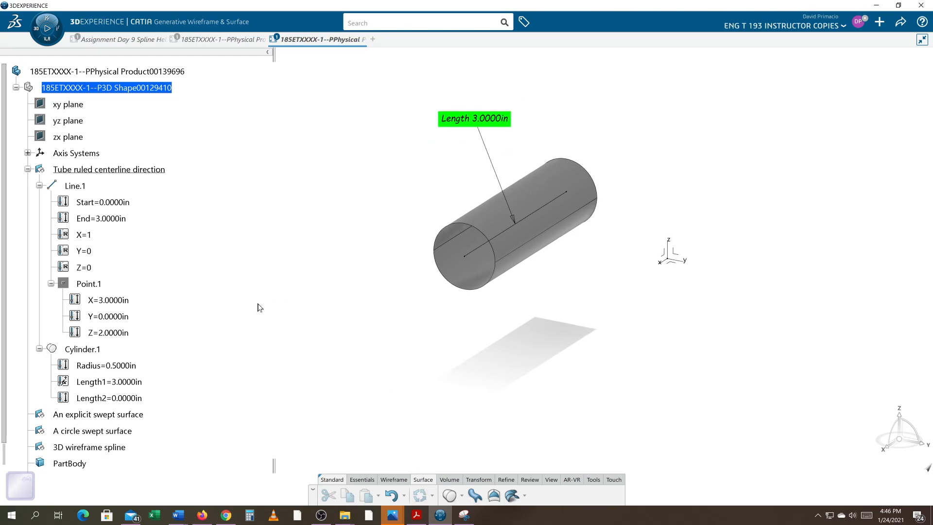
Step: Set the centerline's end value to 10 in and update the cylinder surface
{"action": "double_click", "coordinate": [118, 221]}
{"action": "type", "text": "10"}
{"action": "key", "text": "Return"}
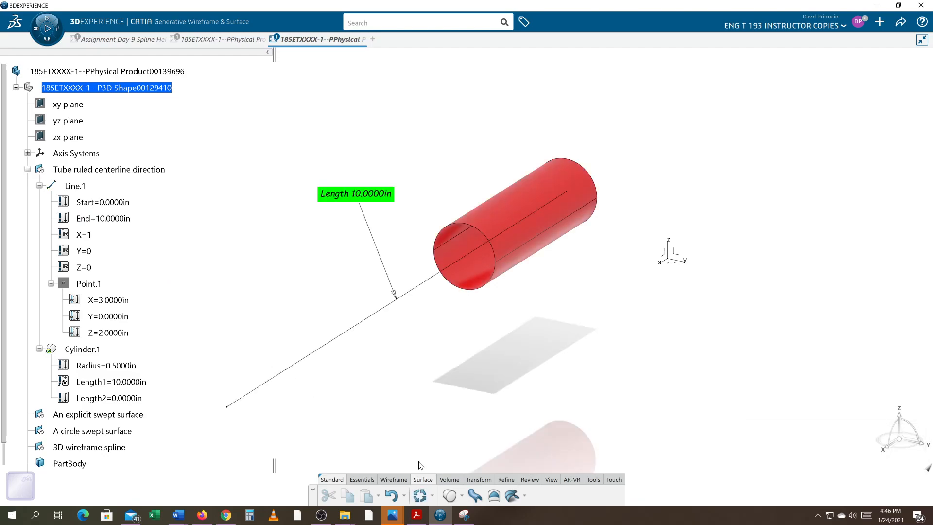
{"action": "left_click", "coordinate": [427, 493]}
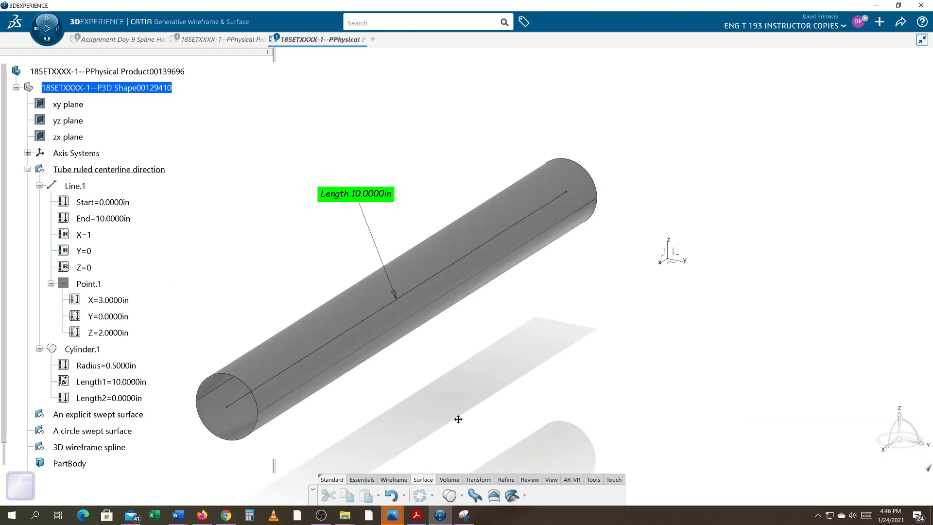
{"action": "scroll", "coordinate": [483, 376], "scroll_direction": "down", "scroll_amount": 3}
{"action": "scroll", "coordinate": [485, 355], "scroll_direction": "up", "scroll_amount": 2}
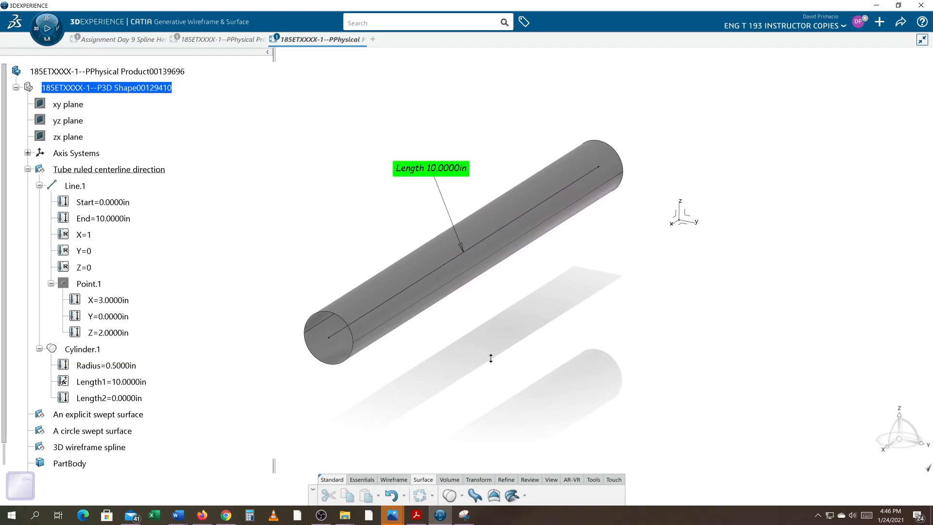
{"action": "middle_click_drag", "start_coordinate": [458, 354], "coordinate": [470, 356]}
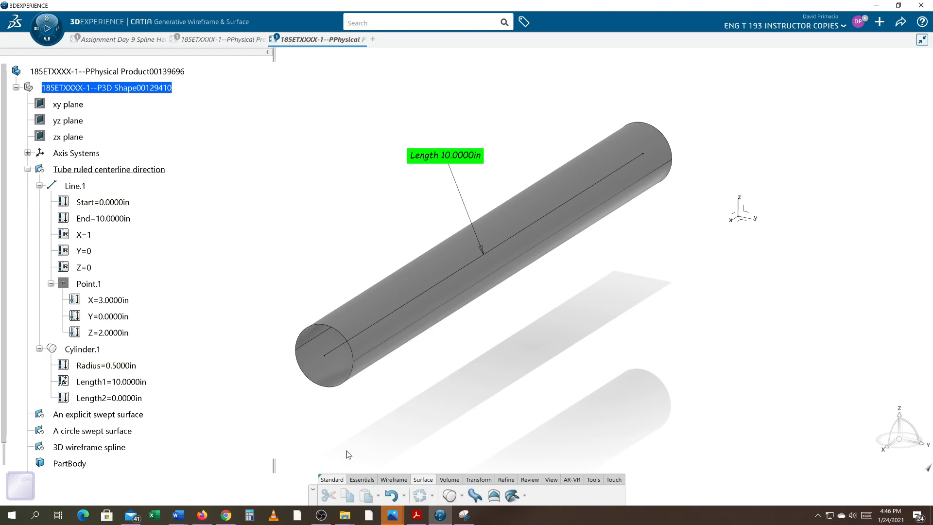
{"action": "left_click", "coordinate": [321, 515]}
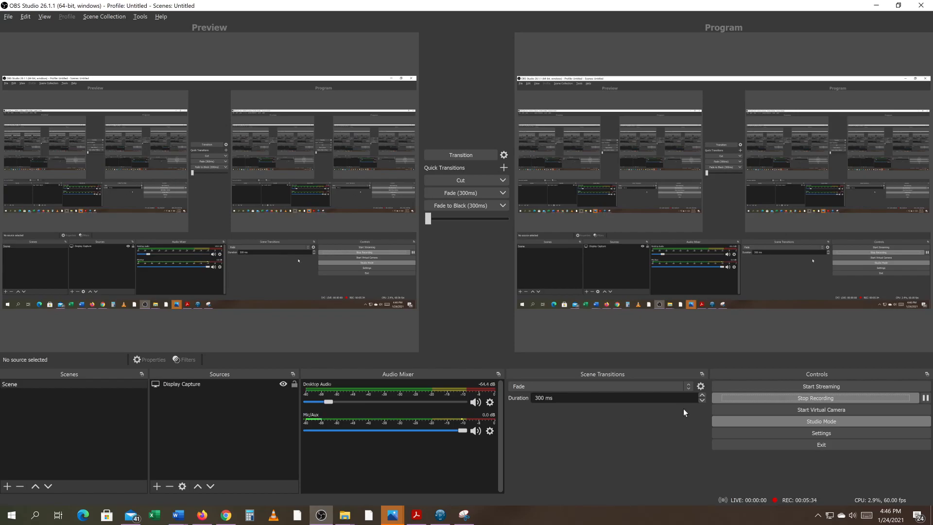